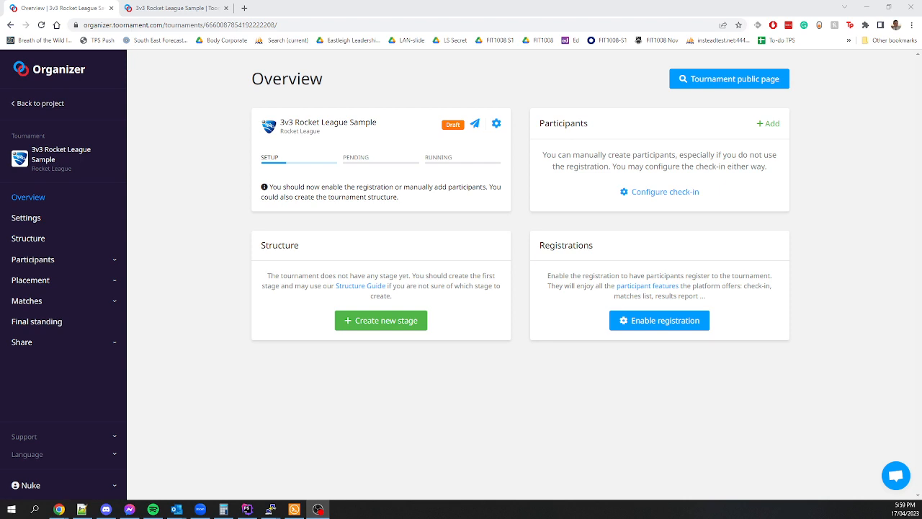
# - View the tournament's public page, then return to the organizer overview
pyautogui.click(191, 8)
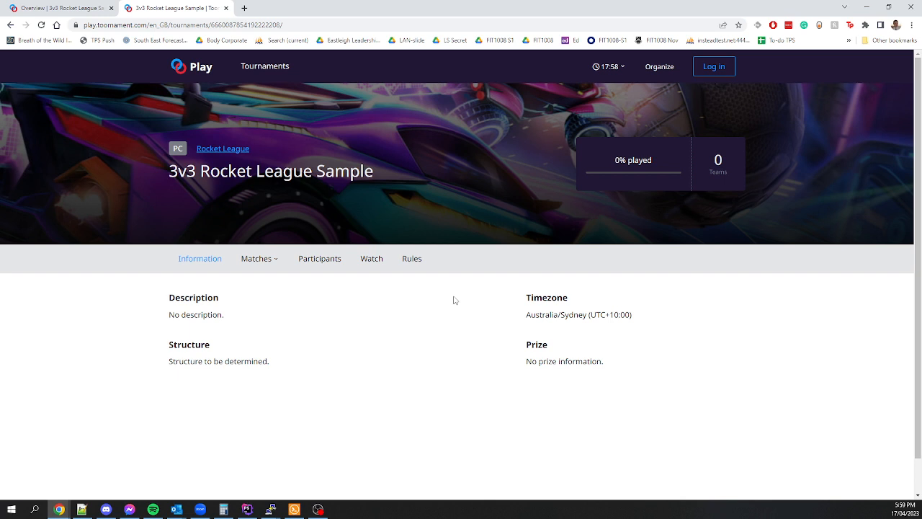
pyautogui.click(62, 9)
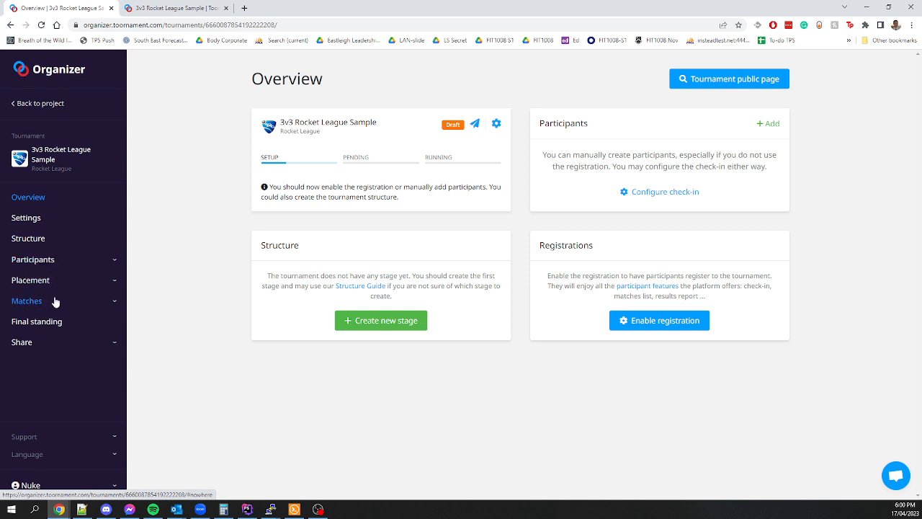
# - Save the tournament's general settings with a size of 8
pyautogui.click(30, 222)
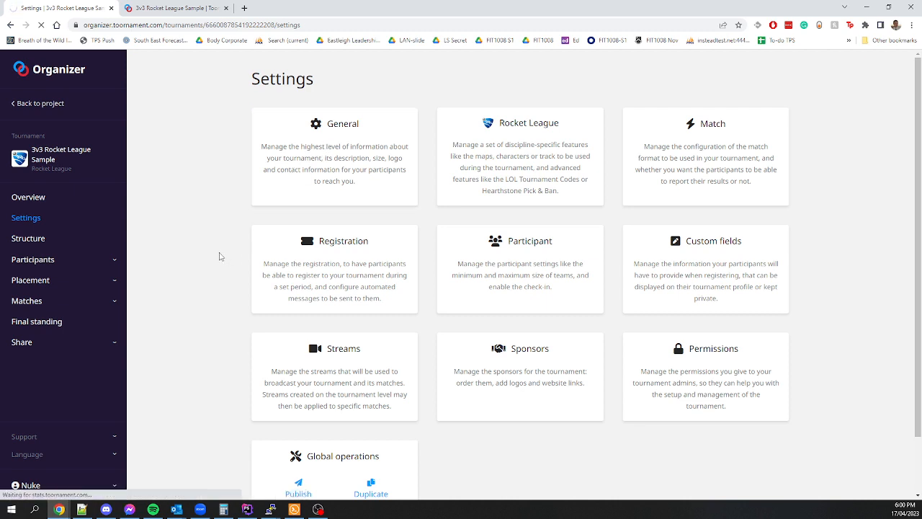
pyautogui.moveTo(298, 408); pyautogui.dragTo(236, 403)
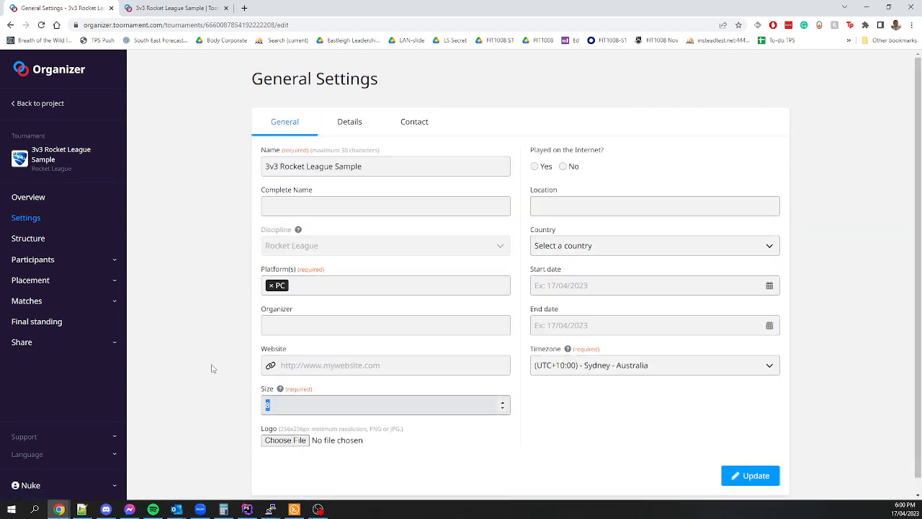
pyautogui.scroll(-1, 214, 368)
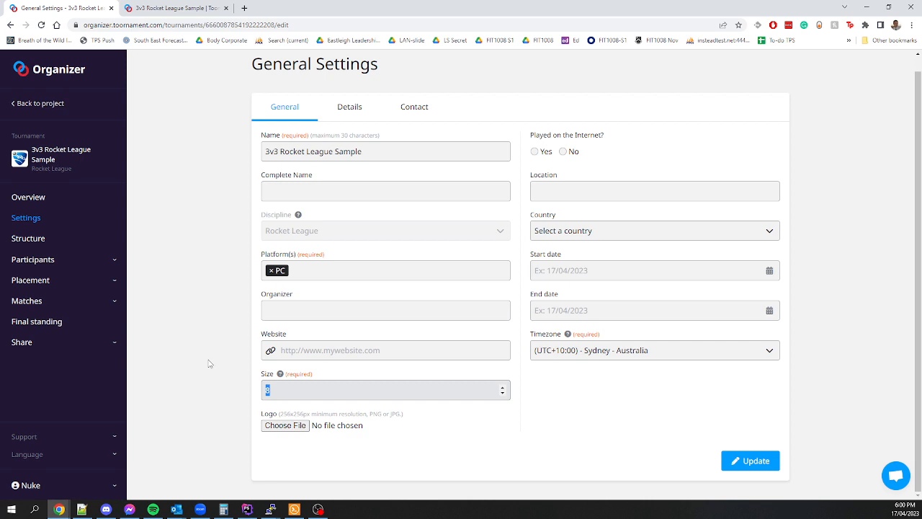
pyautogui.click(306, 395)
pyautogui.click(750, 460)
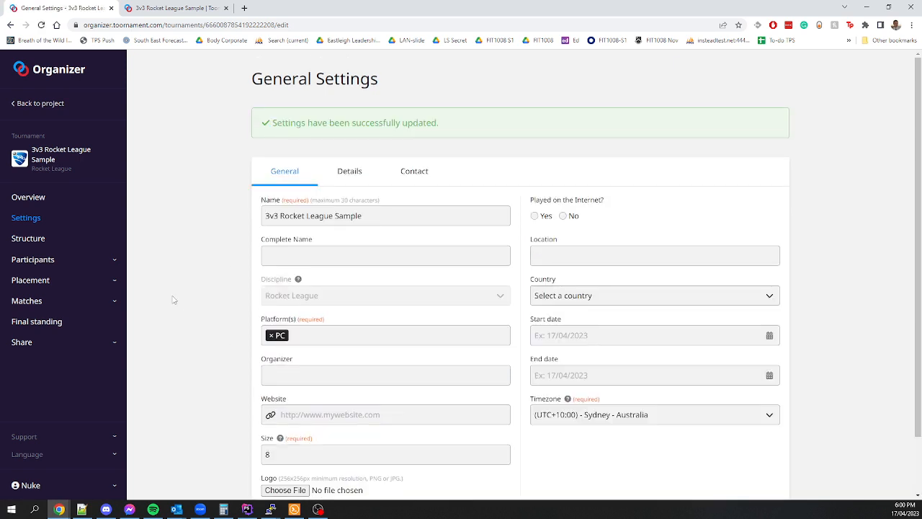
# - Open the tournament's match settings
pyautogui.click(36, 217)
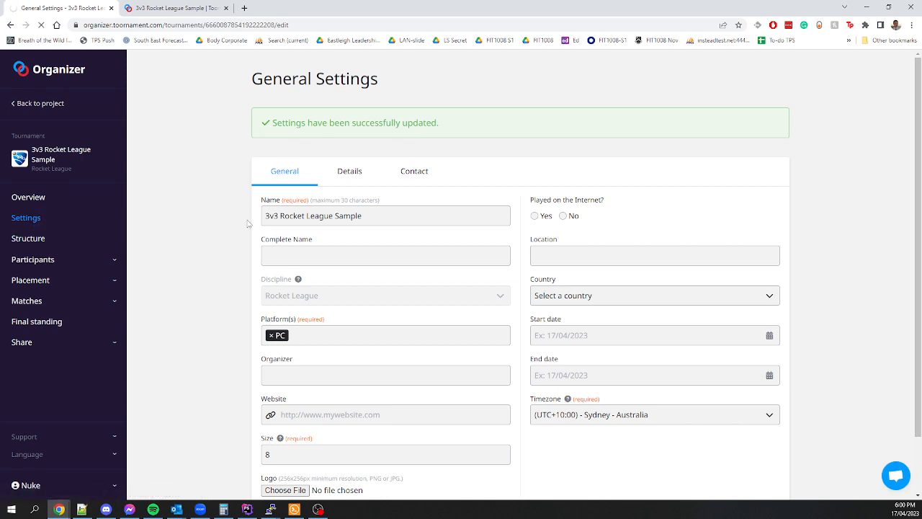
pyautogui.click(740, 161)
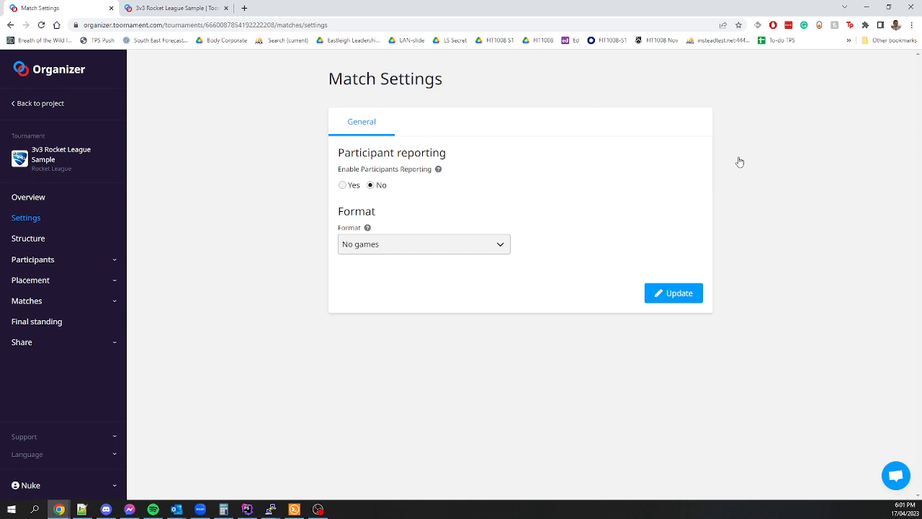
# - Set the match format to Best-of with a maximum of 3 games and score-based calculation
pyautogui.click(484, 253)
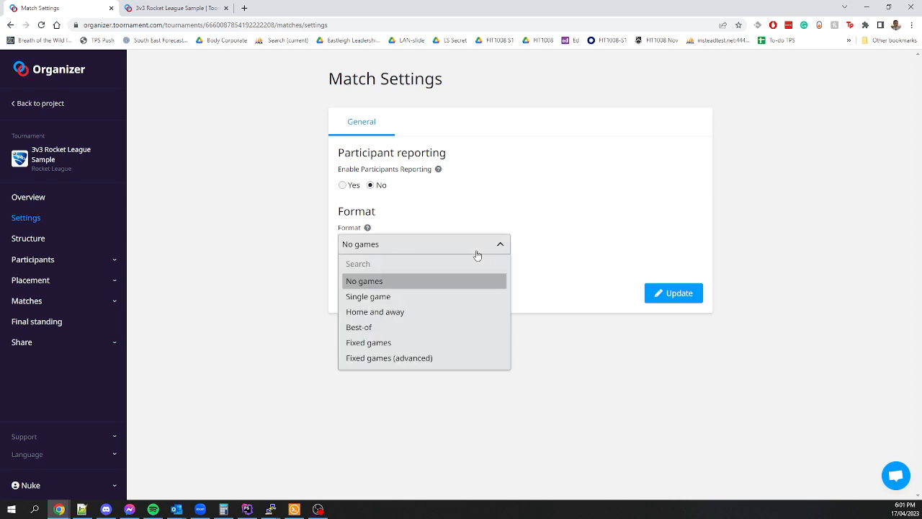
pyautogui.click(420, 297)
pyautogui.click(367, 245)
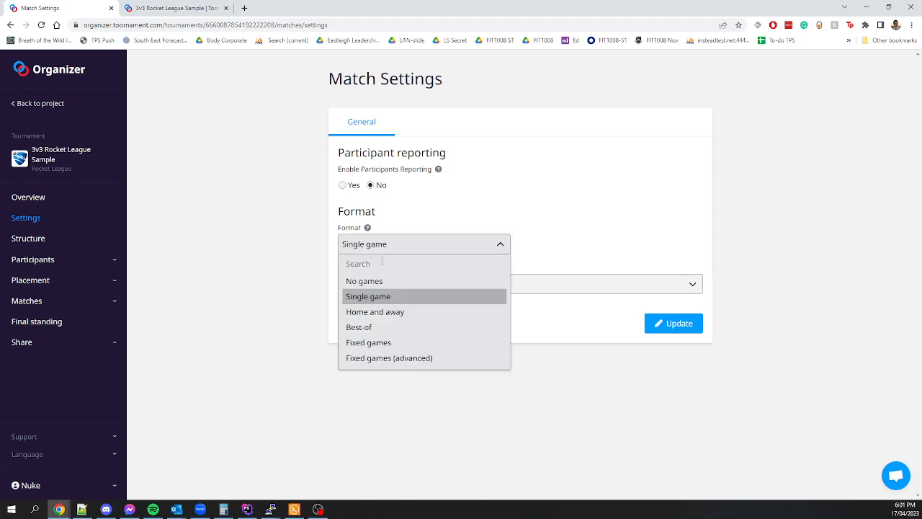
pyautogui.click(376, 327)
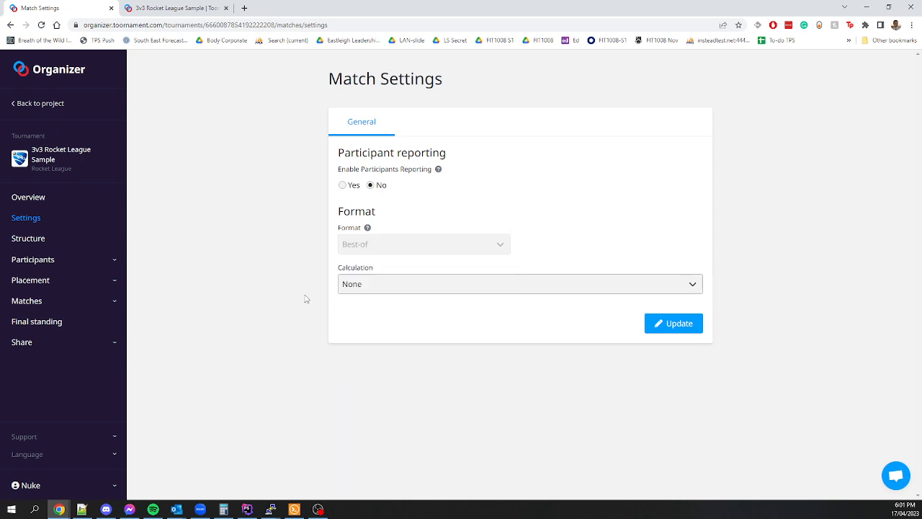
pyautogui.click(368, 283)
pyautogui.write('3')
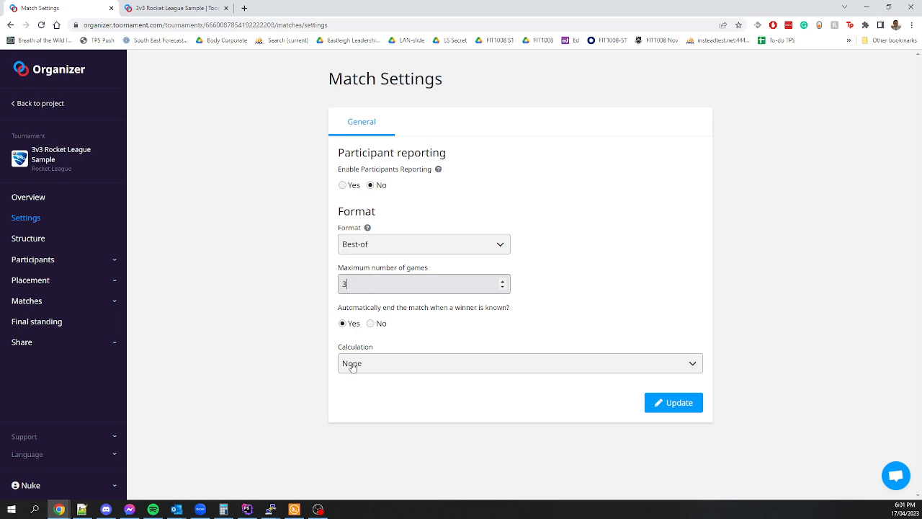
pyautogui.click(398, 367)
pyautogui.click(425, 439)
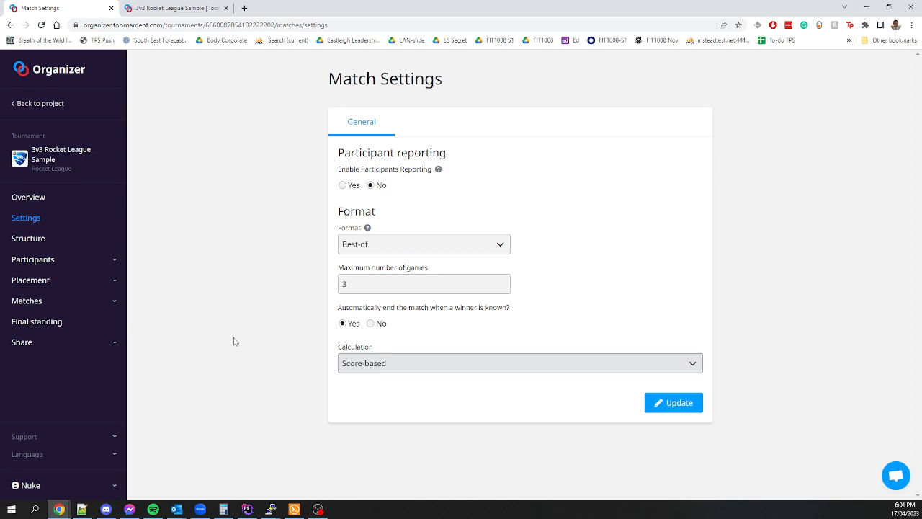
# - Set the match format to Single game with result-based calculation and save the match settings
pyautogui.click(412, 245)
pyautogui.click(386, 297)
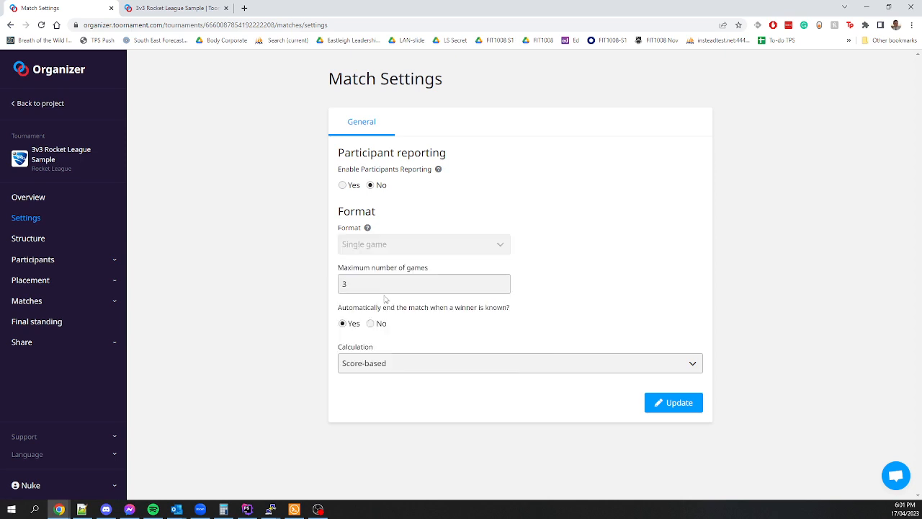
pyautogui.click(355, 286)
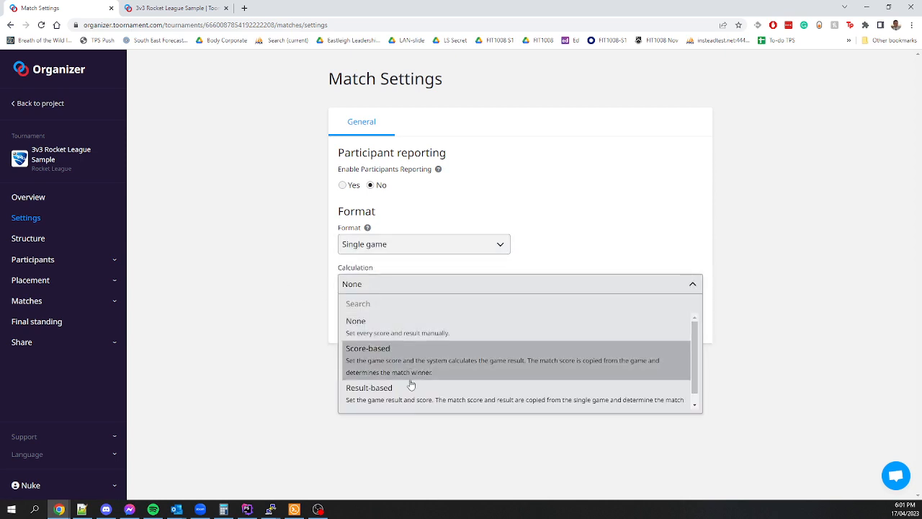
pyautogui.click(410, 387)
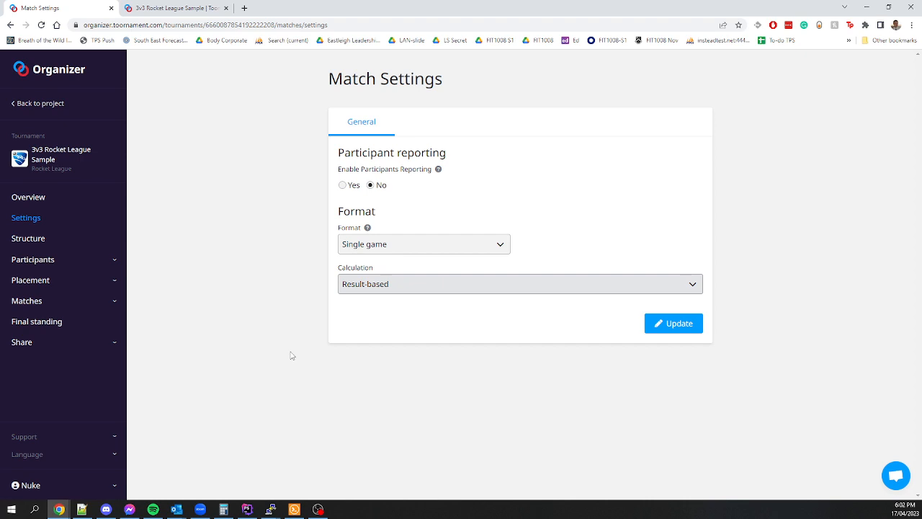
pyautogui.click(677, 324)
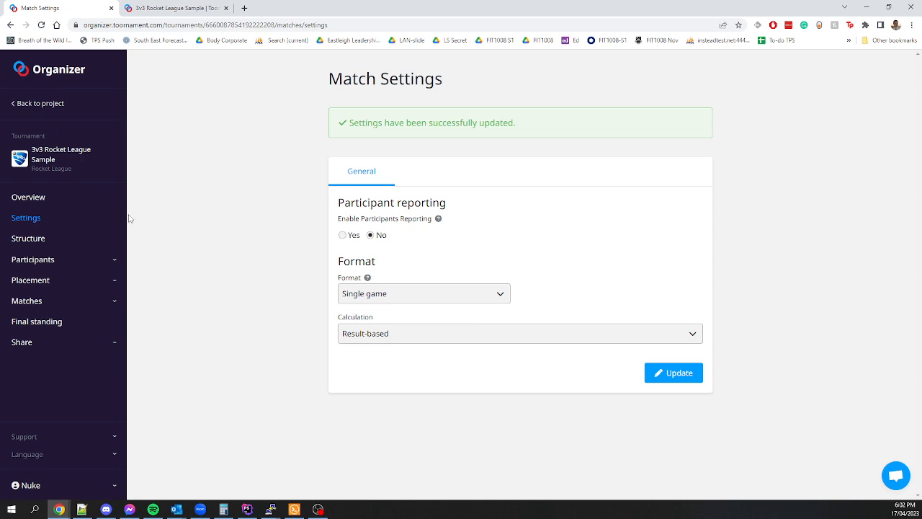
# - Start a new stage in the tournament structure using the Duel match type and Single Elimination
pyautogui.click(43, 237)
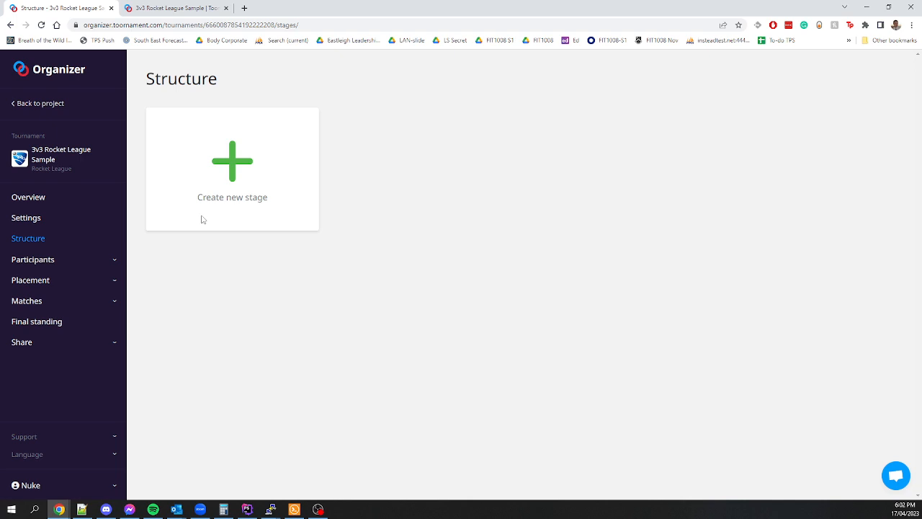
pyautogui.click(202, 220)
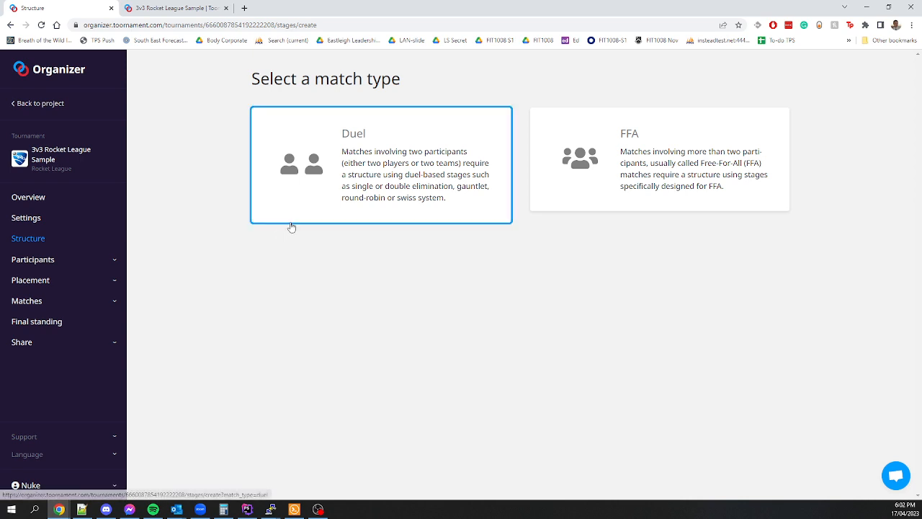
pyautogui.click(363, 189)
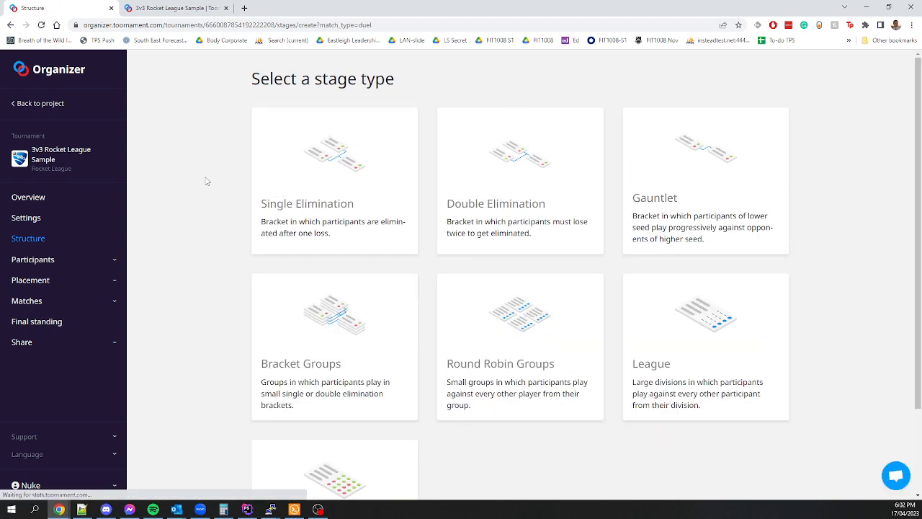
pyautogui.click(324, 178)
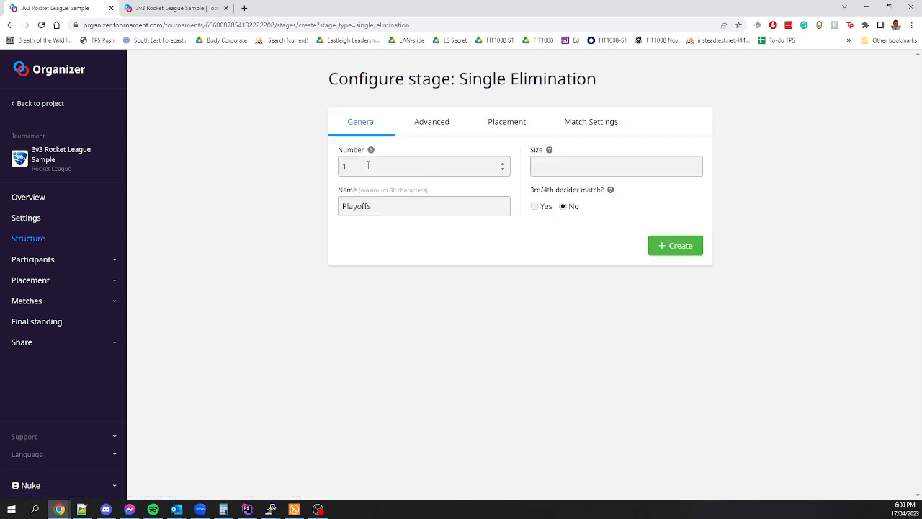
# - Name stage number 1 "Bracket", set its size to 8 and enable the 3rd/4th decider match
pyautogui.click(390, 170)
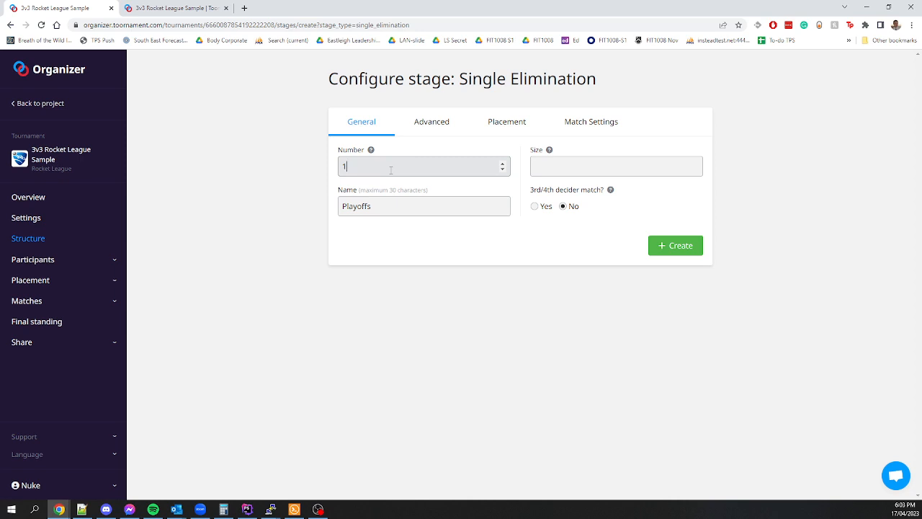
pyautogui.click(398, 196)
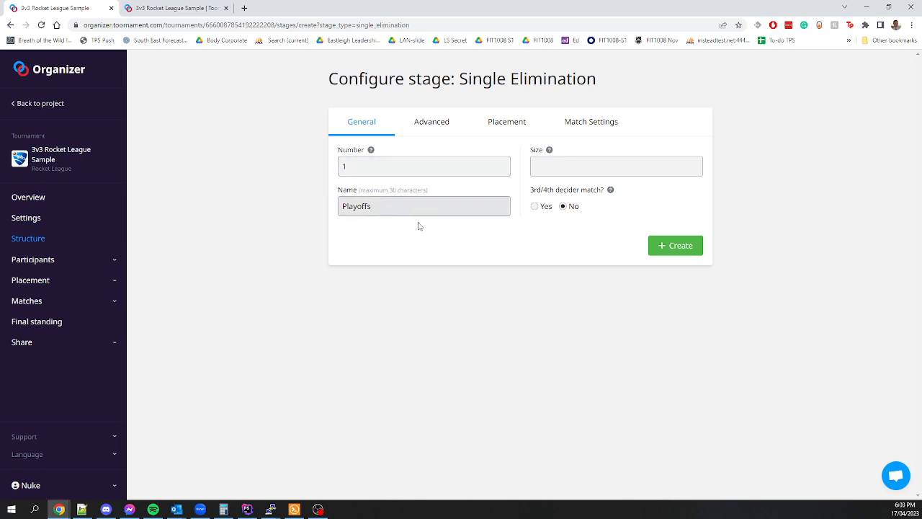
pyautogui.hotkey('ctrl', 'a')
pyautogui.write('Bracket')
pyautogui.click(603, 164)
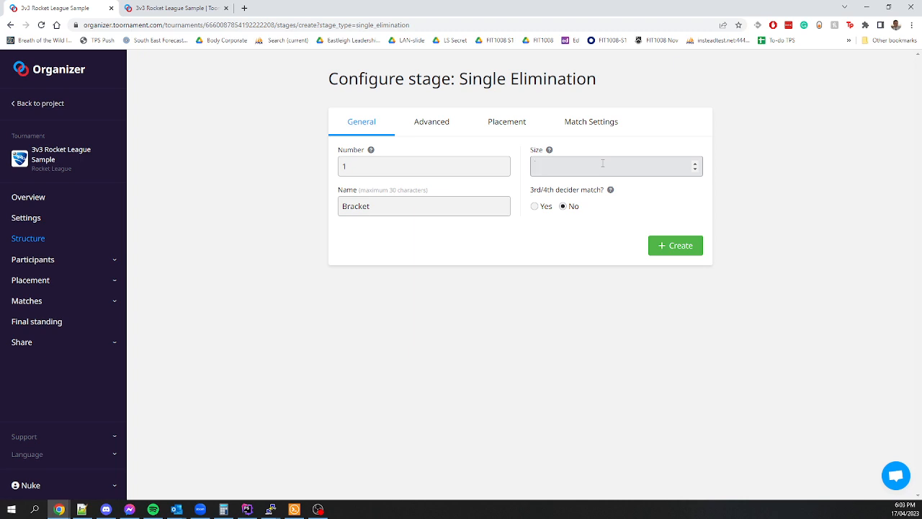
pyautogui.write('8')
pyautogui.click(534, 207)
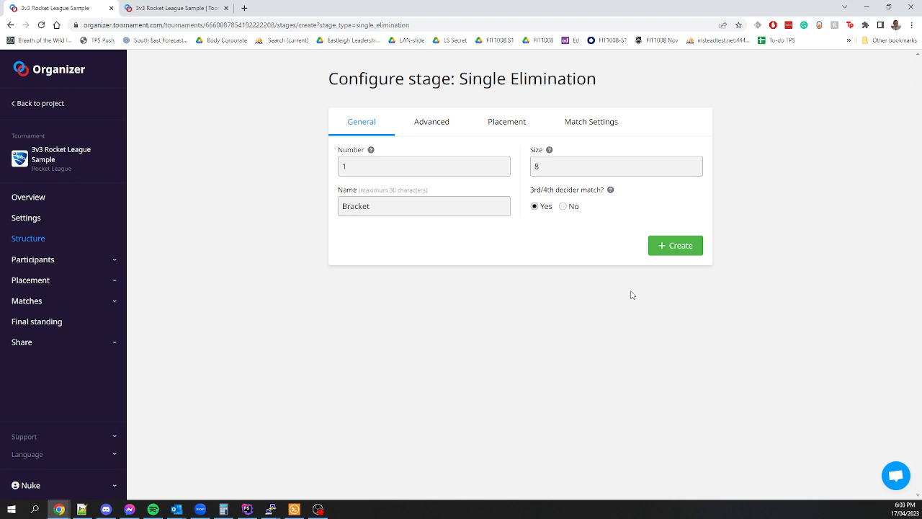
# - Review the stage's advanced, placement and match settings, and create the stage
pyautogui.click(421, 124)
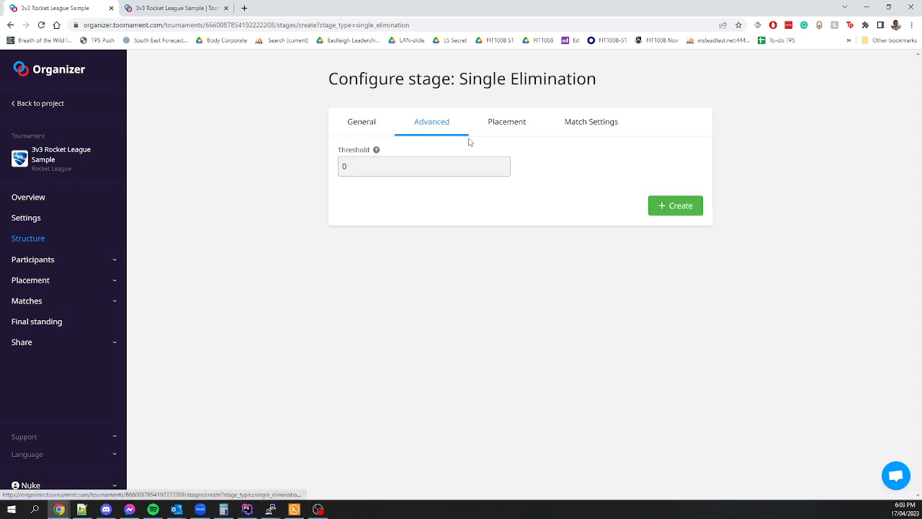
pyautogui.click(508, 130)
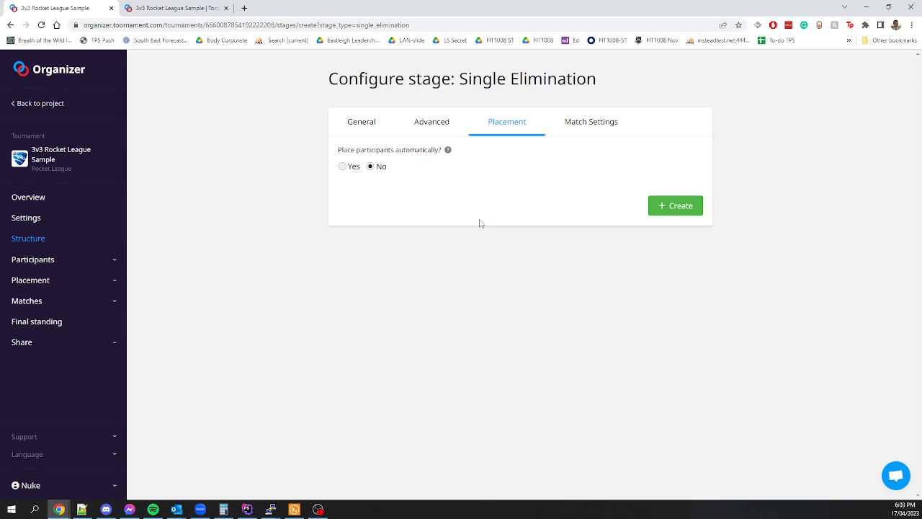
pyautogui.click(585, 127)
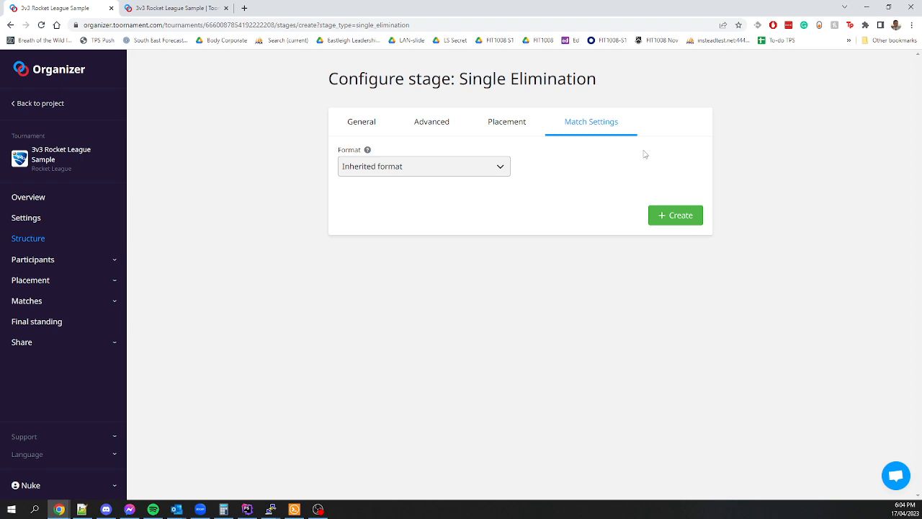
pyautogui.click(677, 226)
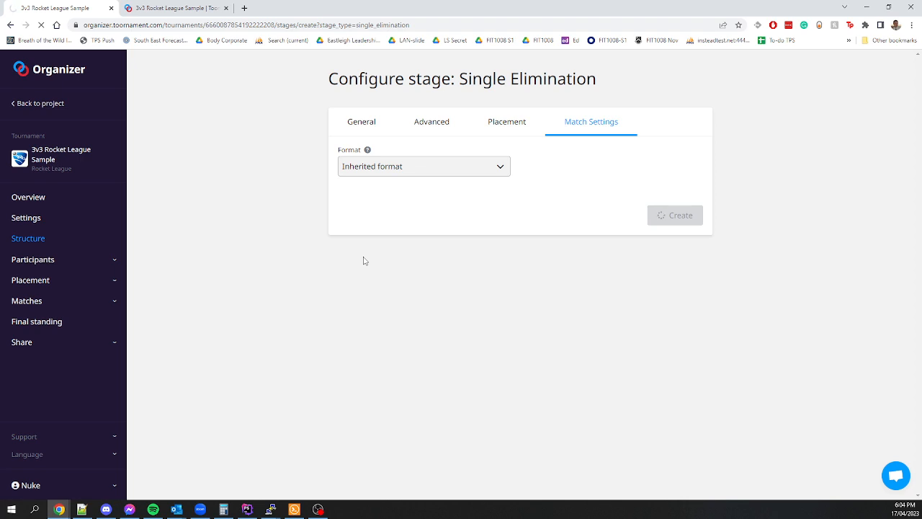
# - Reload the tournament's public page and view the new Bracket stage
pyautogui.click(146, 7)
pyautogui.press('F5')
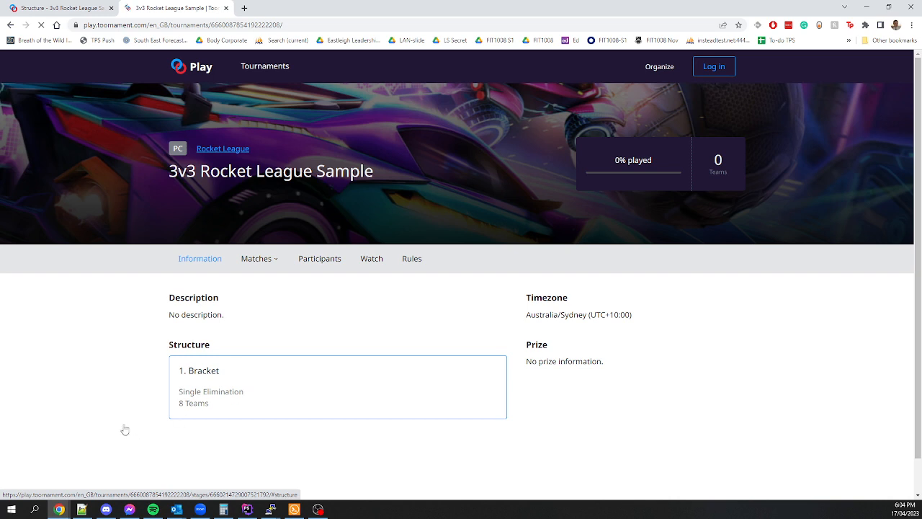
pyautogui.click(124, 430)
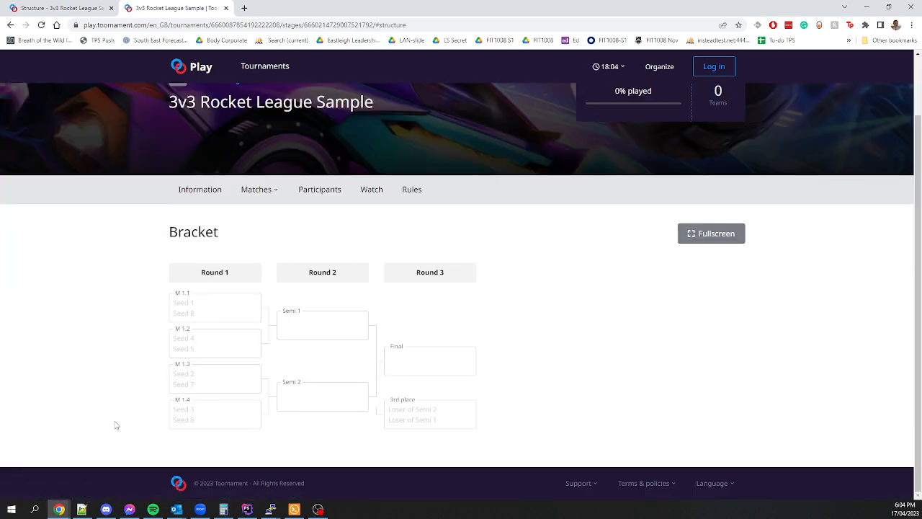
# - Return to the organizer and fill the participant list automatically up to the tournament size
pyautogui.click(39, 8)
pyautogui.click(53, 259)
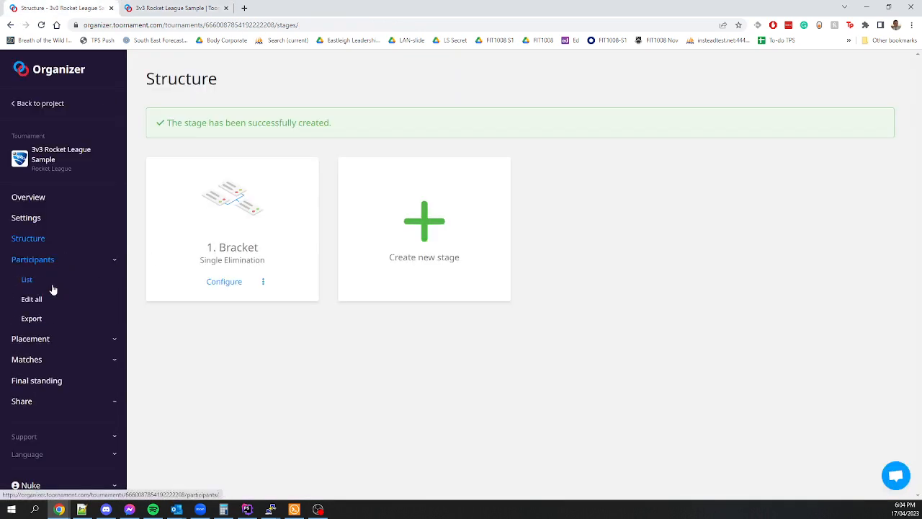
pyautogui.click(49, 284)
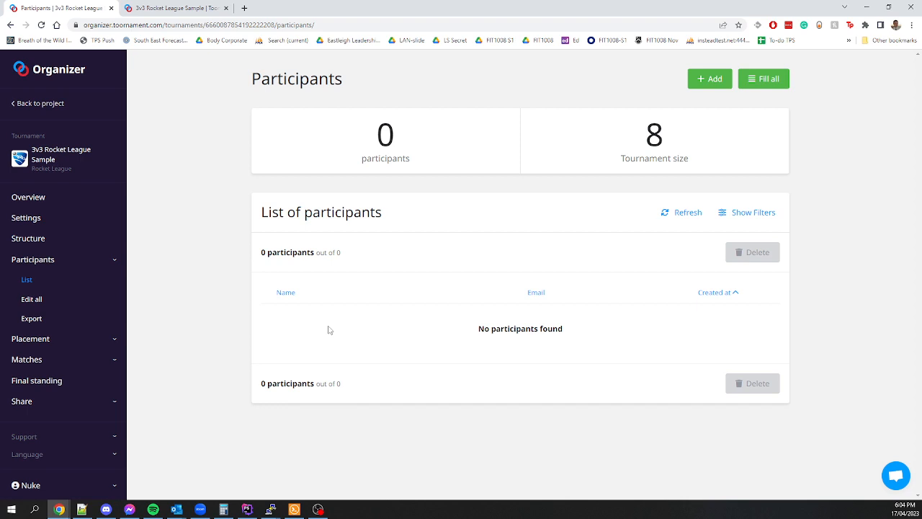
pyautogui.click(768, 78)
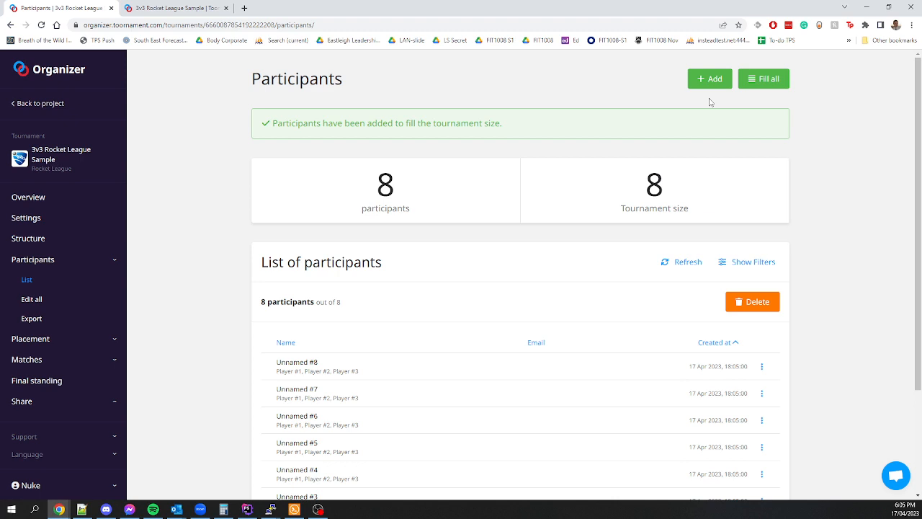
pyautogui.scroll(-2, 677, 166)
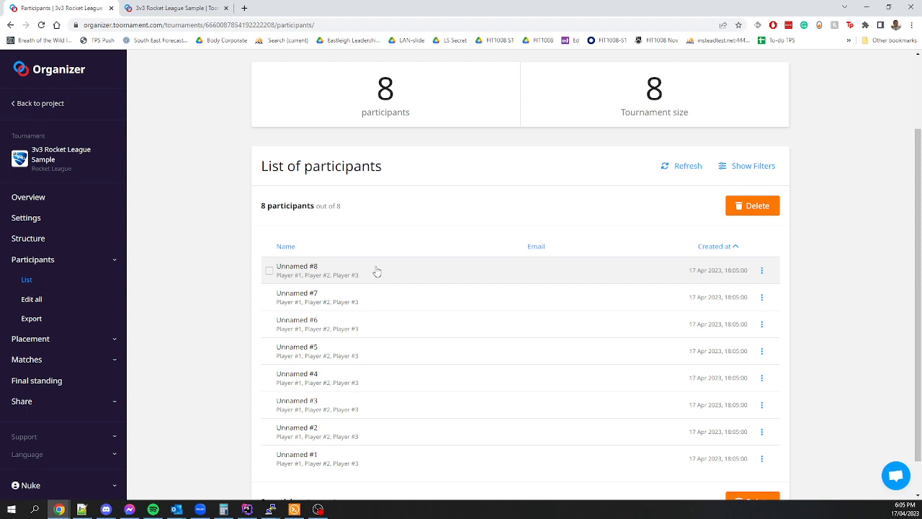
# - Open the Bracket stage's placement and add all eight available participants to its seeding
pyautogui.scroll(2, 377, 271)
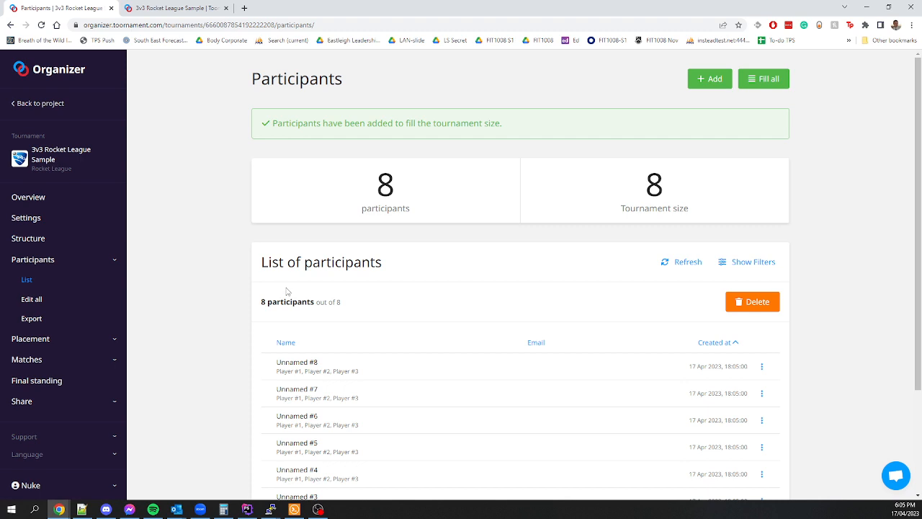
pyautogui.click(36, 338)
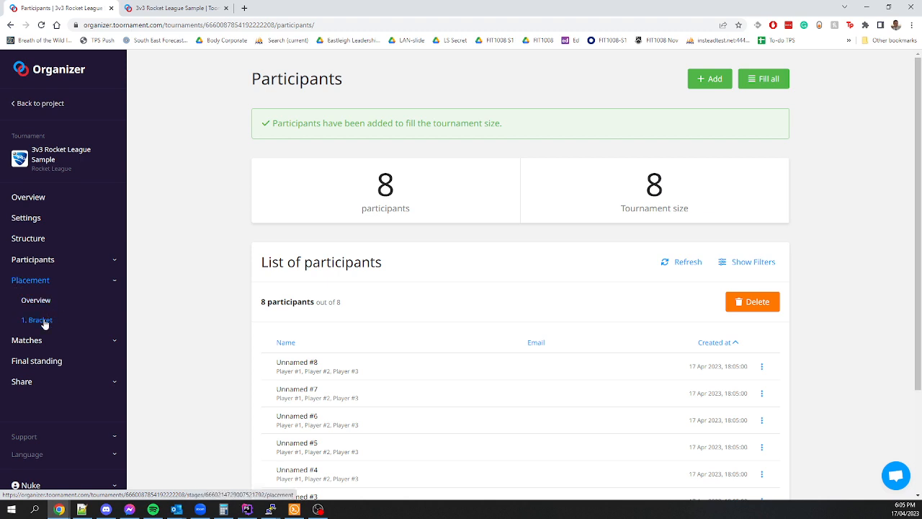
pyautogui.click(42, 321)
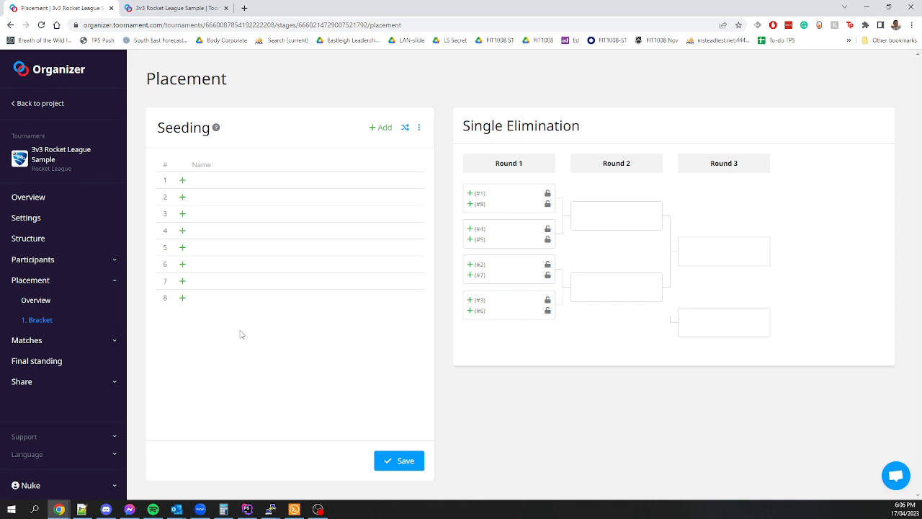
pyautogui.click(385, 129)
pyautogui.click(202, 188)
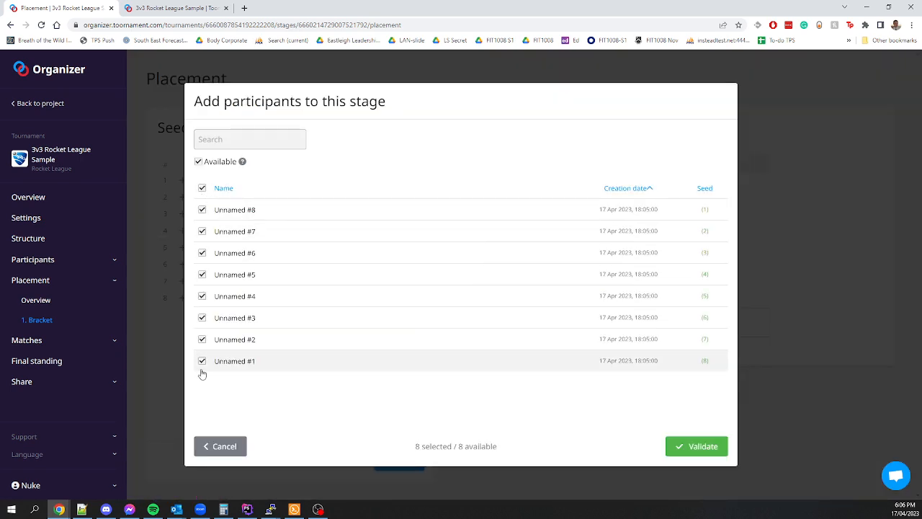
pyautogui.click(706, 447)
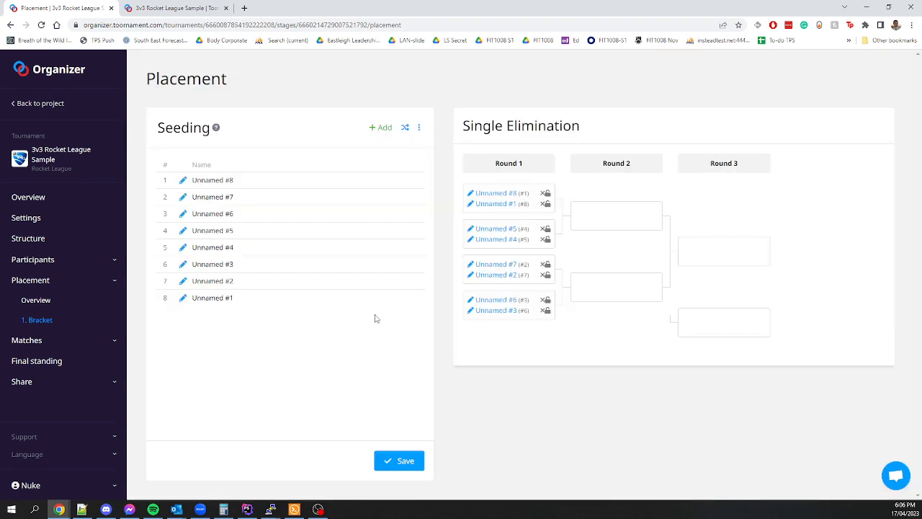
# - Shuffle the stage's seeding order randomly several times
pyautogui.click(406, 132)
pyautogui.click(406, 132)
pyautogui.click(406, 132)
pyautogui.click(405, 133)
# - Assign Unnamed #2 to seed 8 in the first match and save the placement
pyautogui.click(470, 208)
pyautogui.click(237, 318)
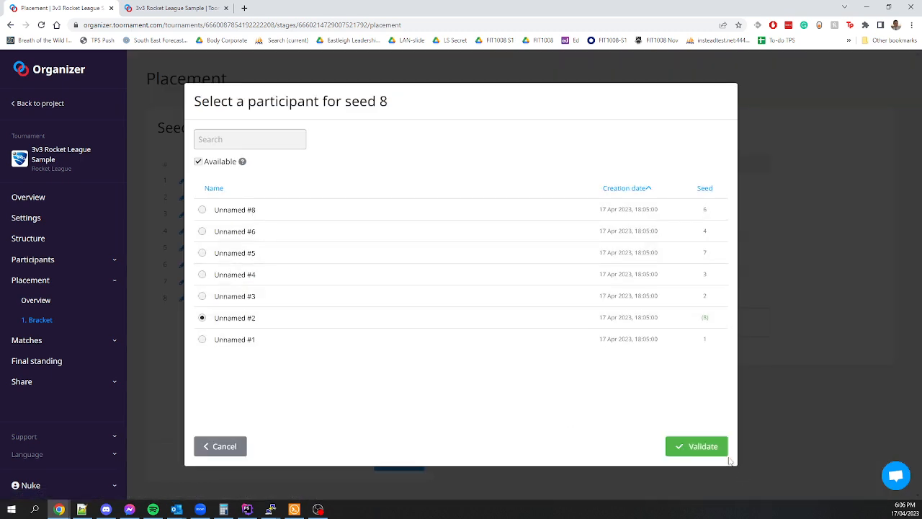
pyautogui.click(716, 452)
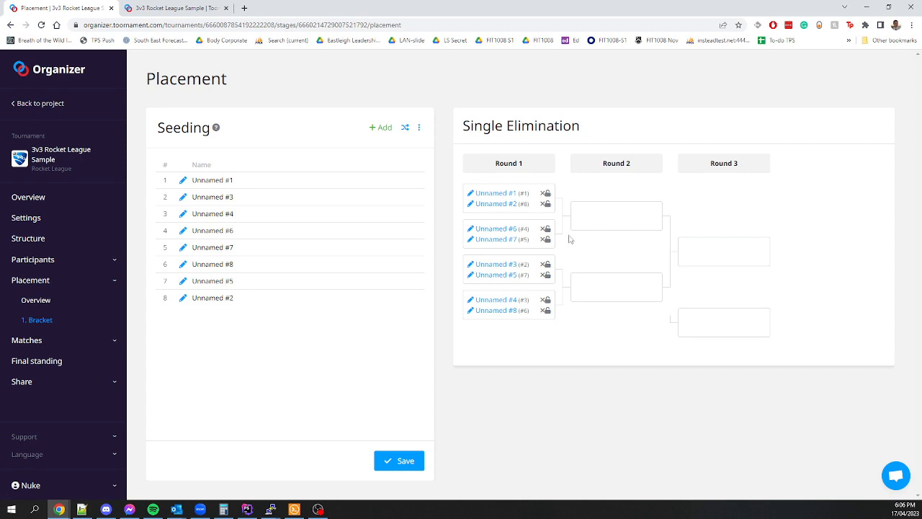
pyautogui.click(396, 463)
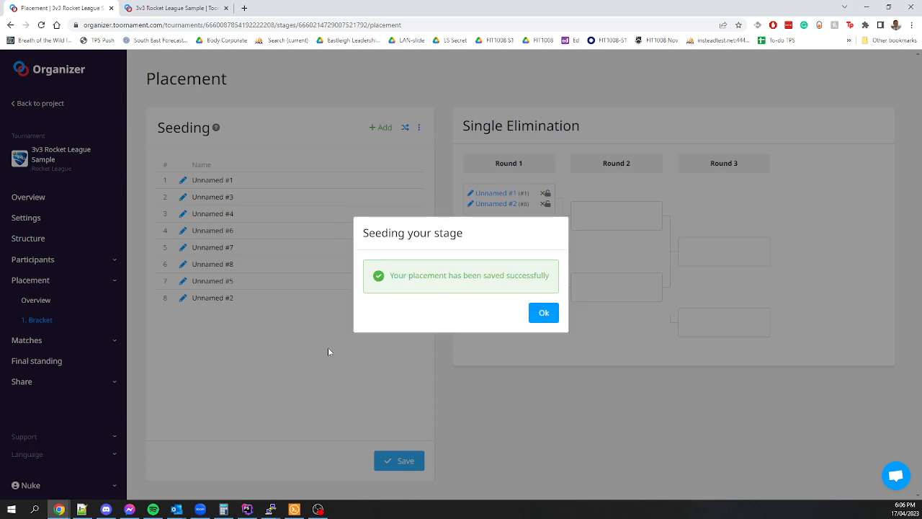
pyautogui.click(544, 313)
# - Reload the tournament's public page and check the seeded participants in the bracket
pyautogui.click(173, 8)
pyautogui.press('F5')
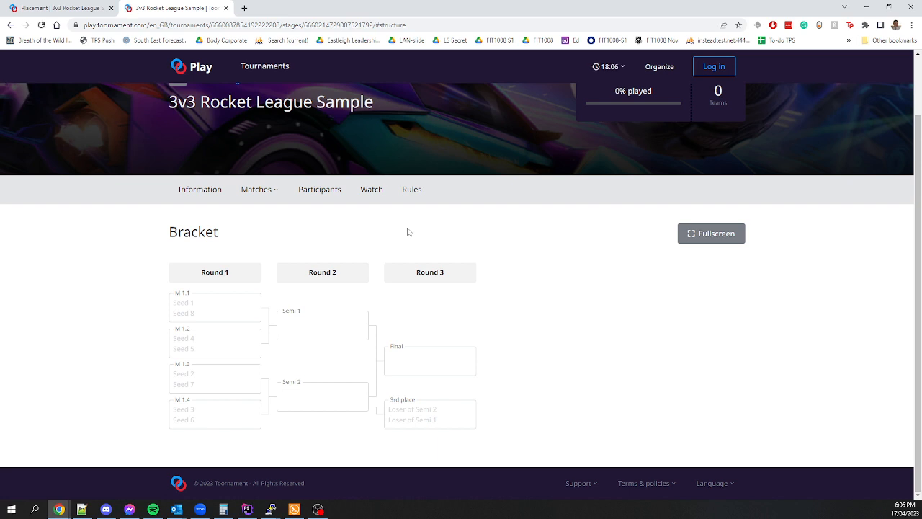
pyautogui.press('F5')
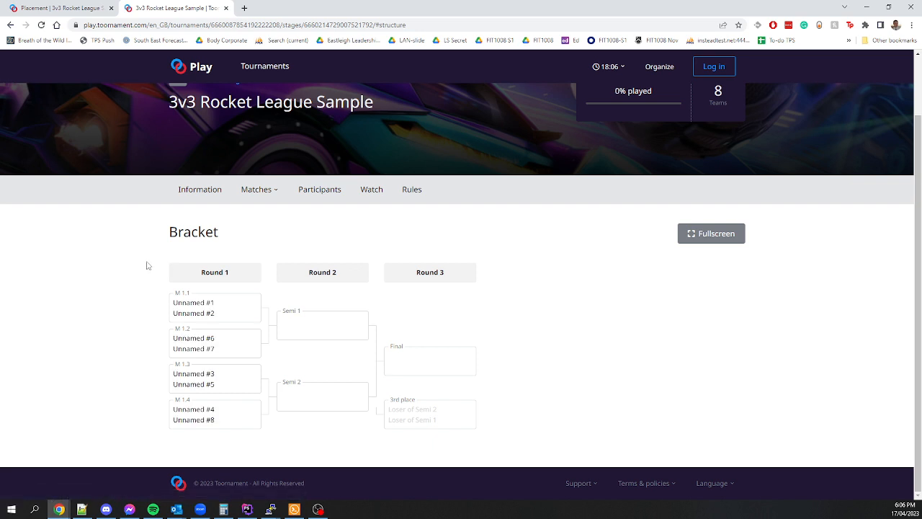
# - Return to the organizer, open match M 1.1 from the Bracket matches and mark Unnamed #1 as winner of Game 1
pyautogui.click(71, 7)
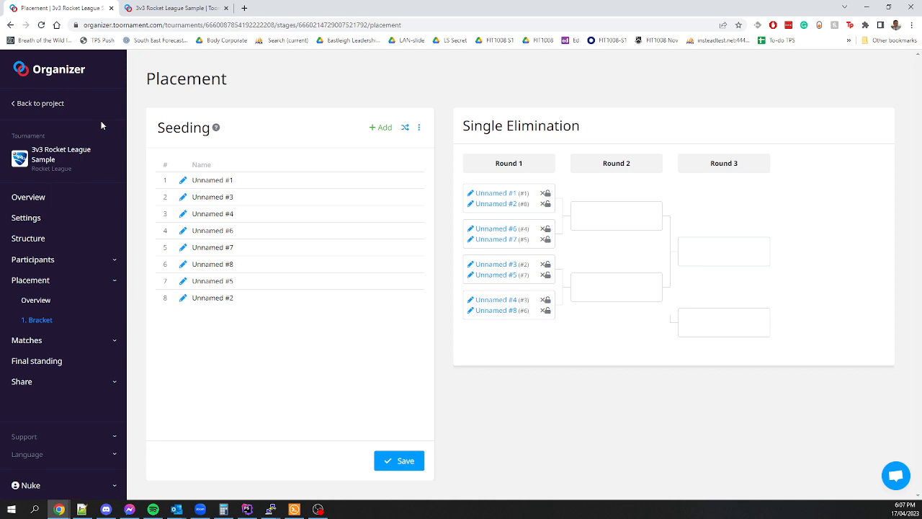
pyautogui.click(29, 340)
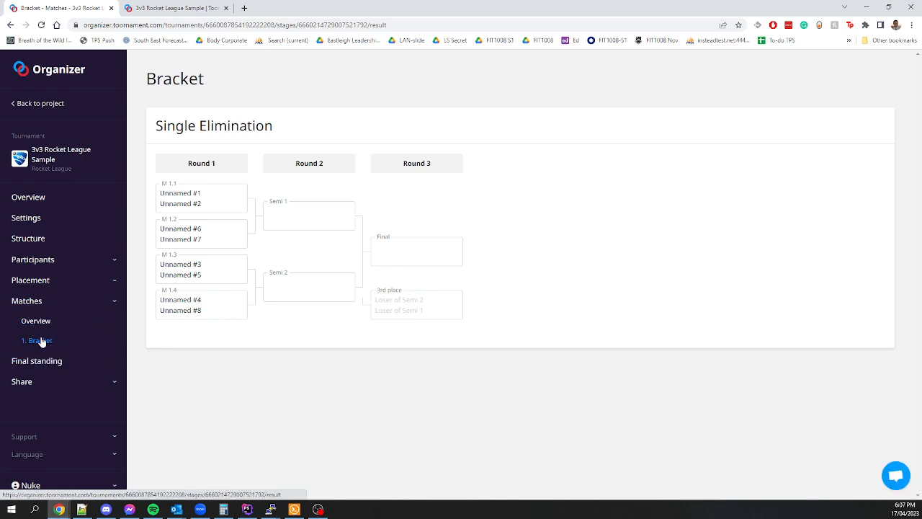
pyautogui.click(191, 204)
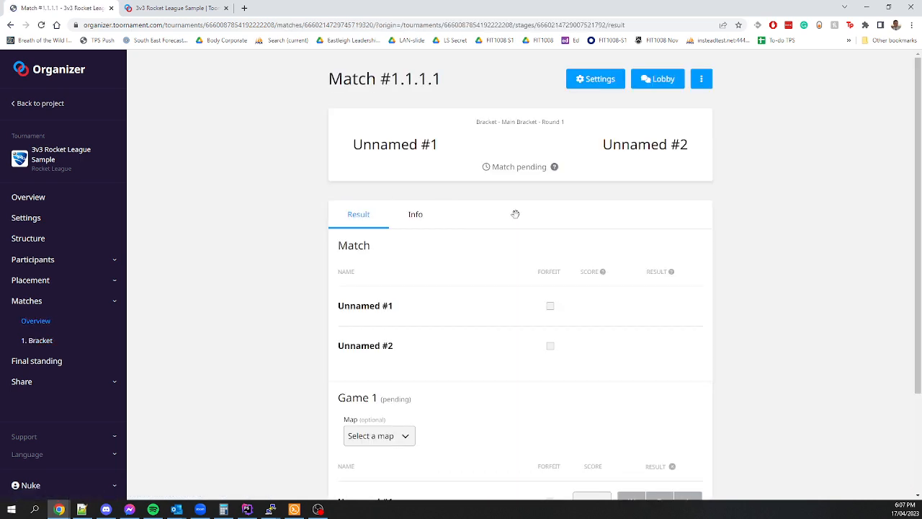
pyautogui.scroll(-3, 590, 259)
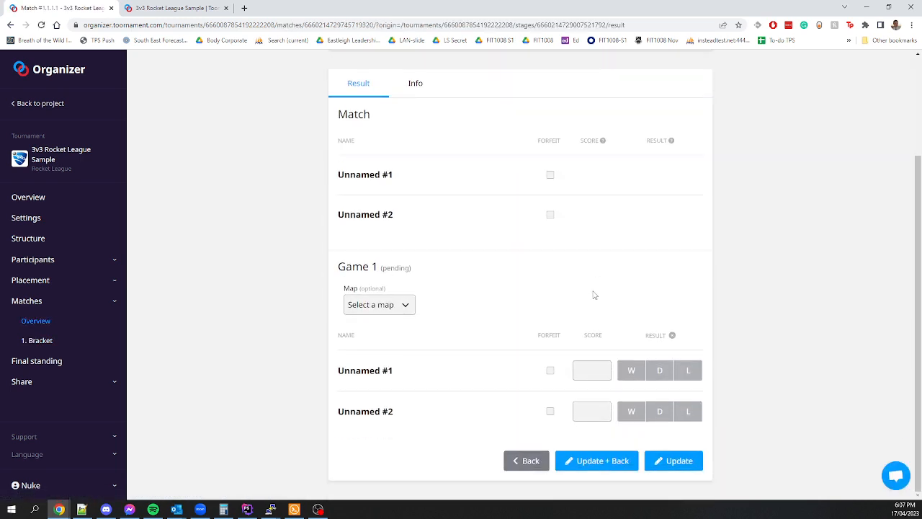
pyautogui.click(633, 371)
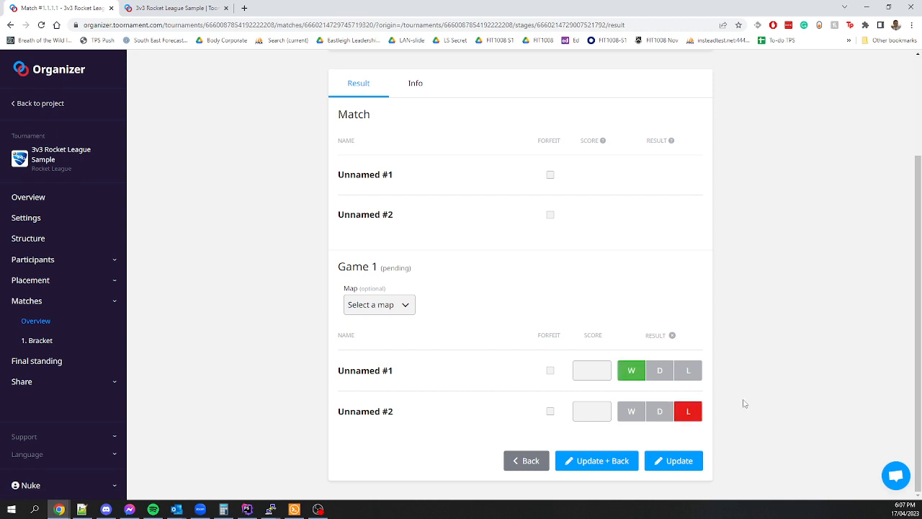
# - Give the Game 1 win to Unnamed #2 without any forfeit, save the result and view it on the reloaded public bracket
pyautogui.click(592, 370)
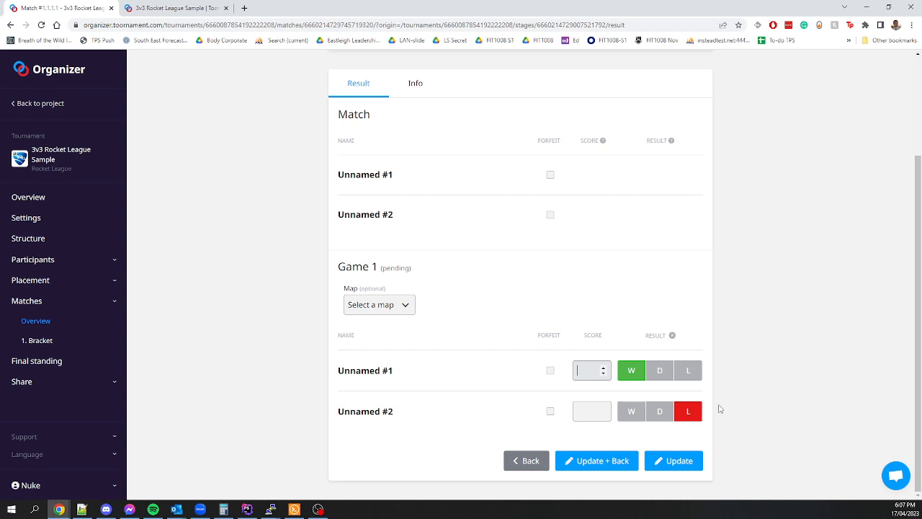
pyautogui.click(632, 414)
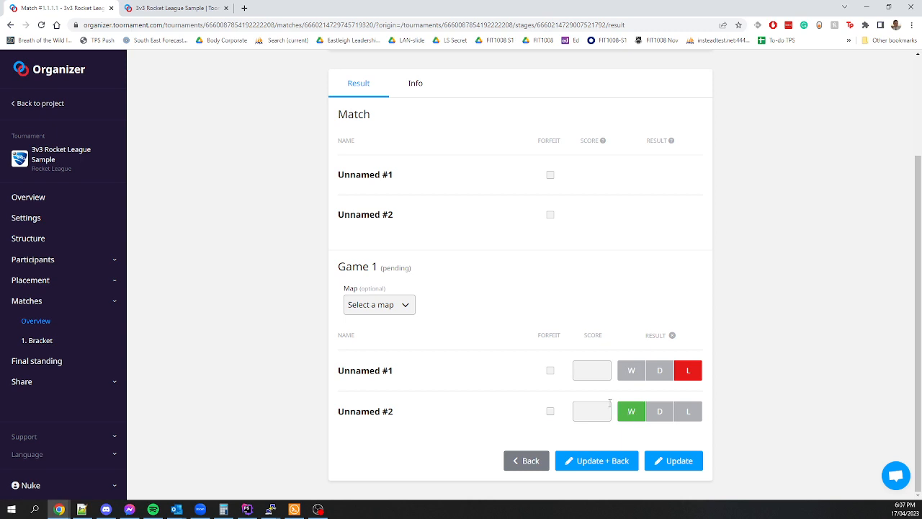
pyautogui.click(550, 371)
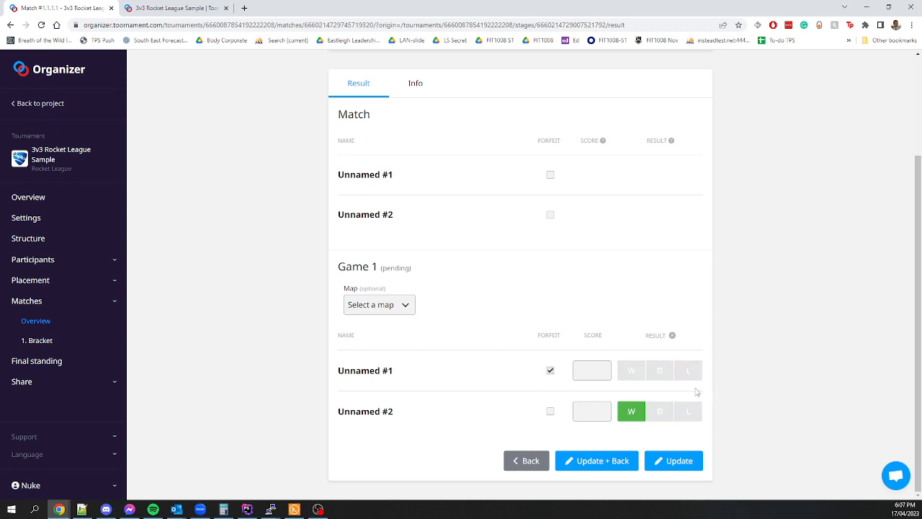
pyautogui.click(551, 372)
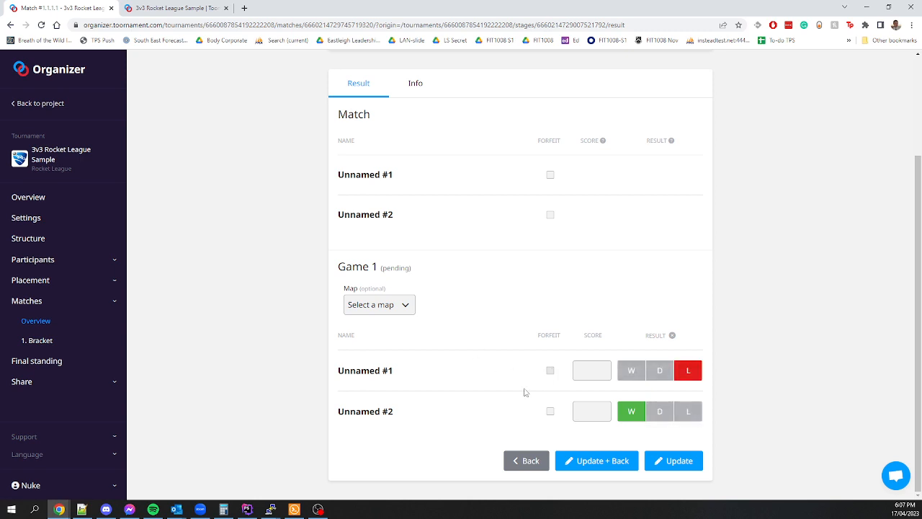
pyautogui.click(612, 465)
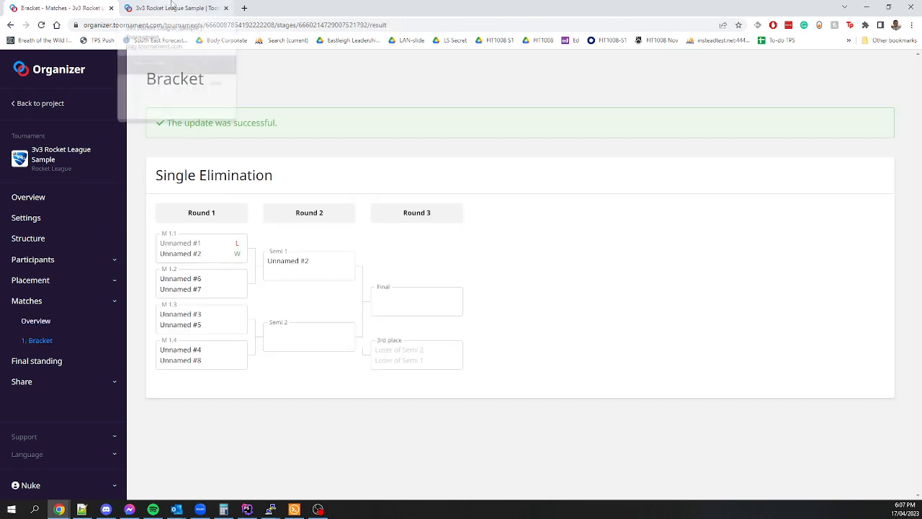
pyautogui.click(171, 7)
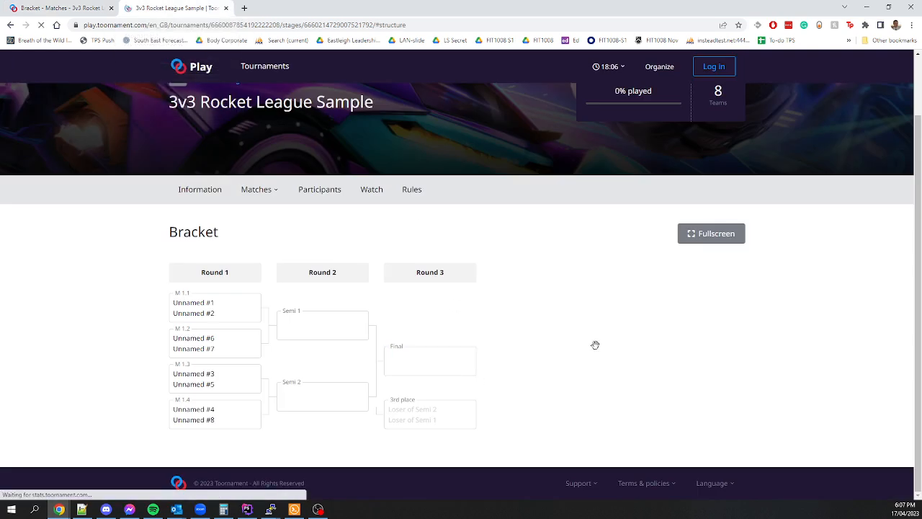
pyautogui.press('F5')
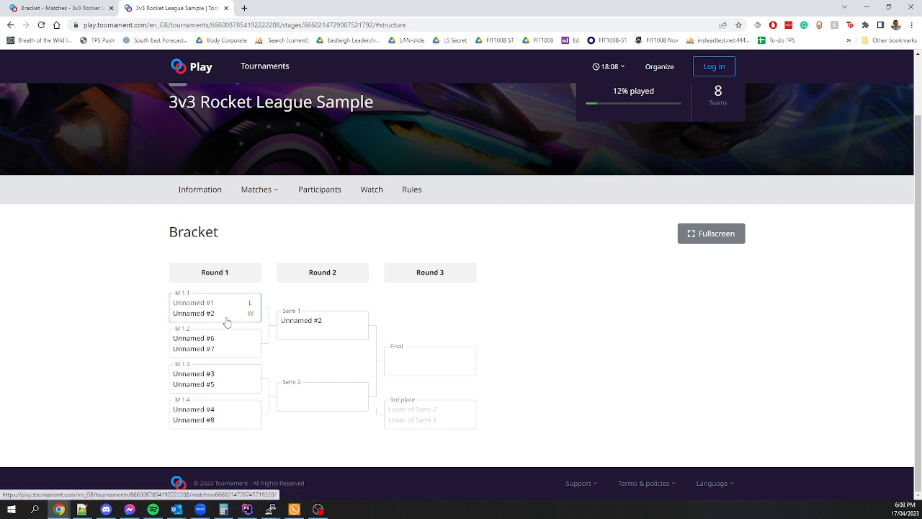
# - Clear the Game 1 result of match M 1.1, save it and check the reloaded public bracket
pyautogui.hotkey('ctrl', 'shift', 'Tab')
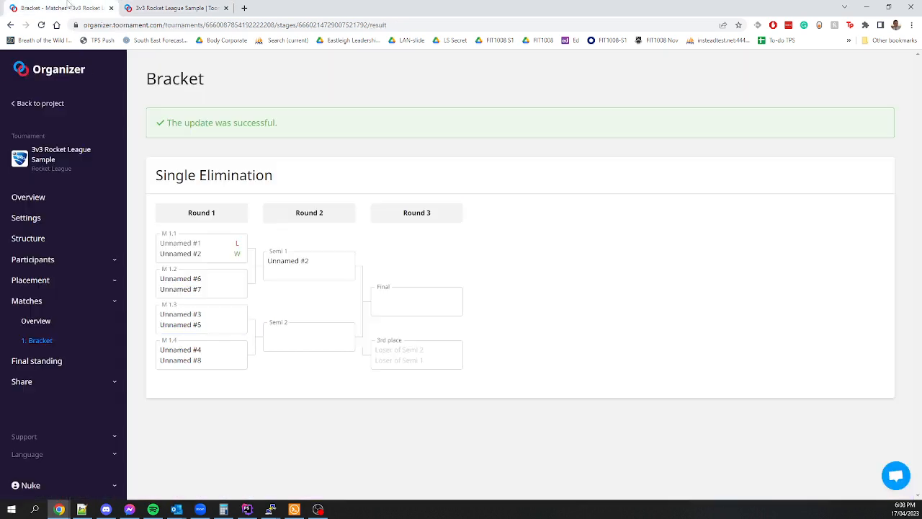
pyautogui.click(224, 256)
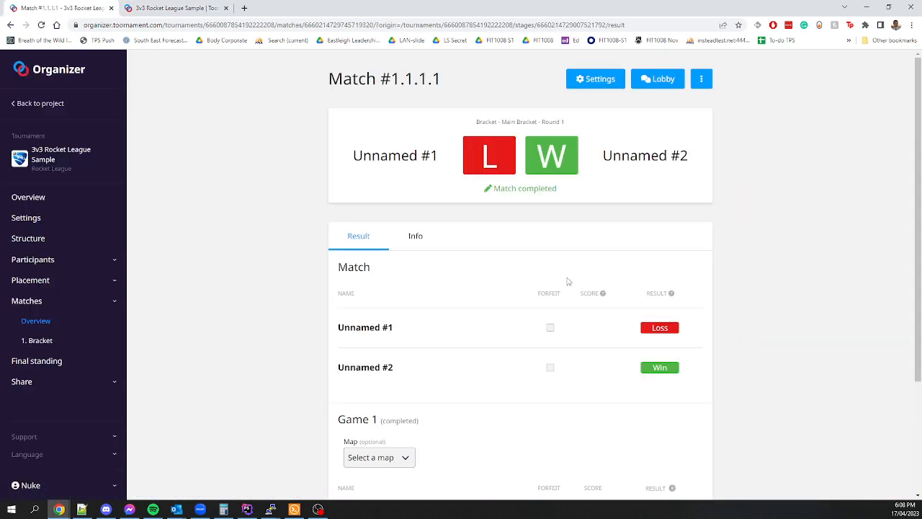
pyautogui.scroll(-3, 567, 281)
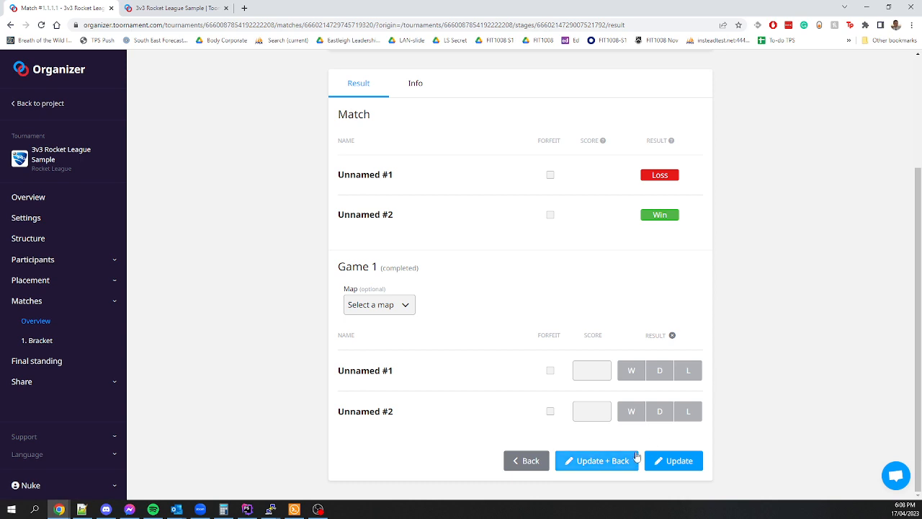
pyautogui.click(610, 458)
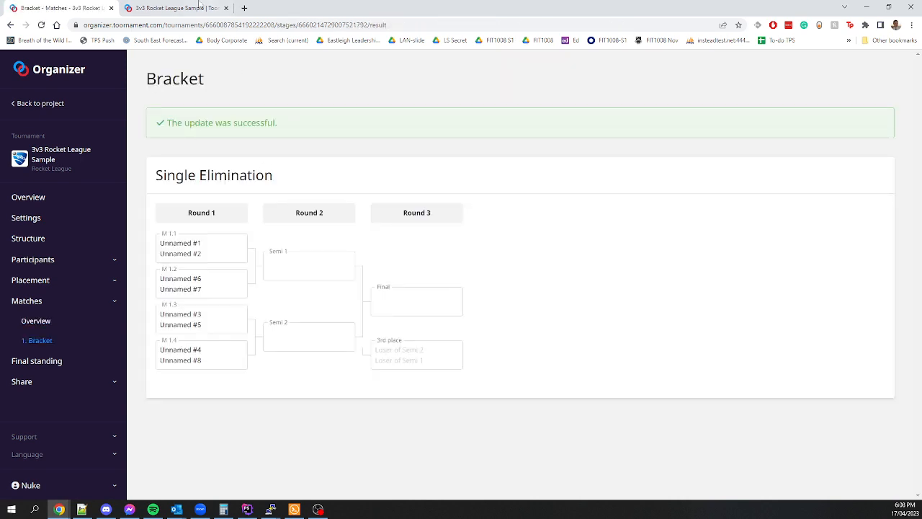
pyautogui.hotkey('ctrl', 'Tab')
pyautogui.press('F5')
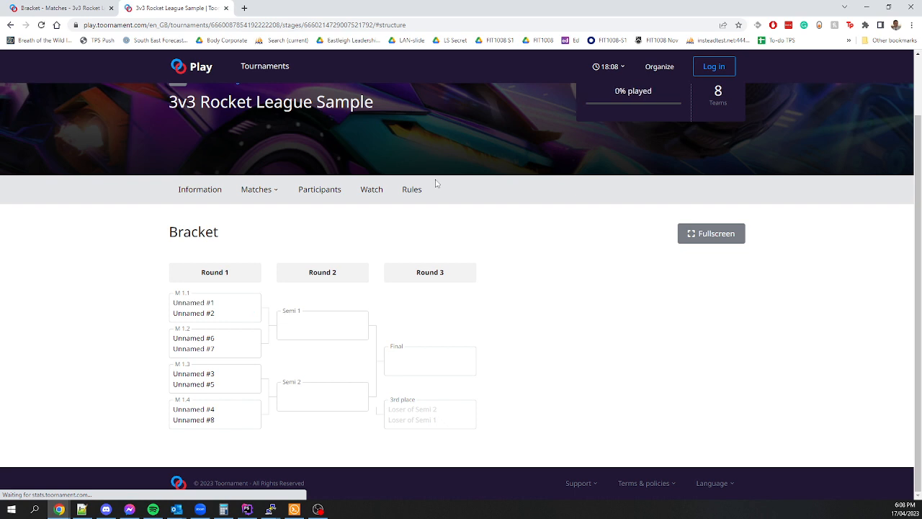
# - Back in the organizer, record a Game 1 win for Unnamed #1 in match M 1.1 and save the result
pyautogui.click(62, 8)
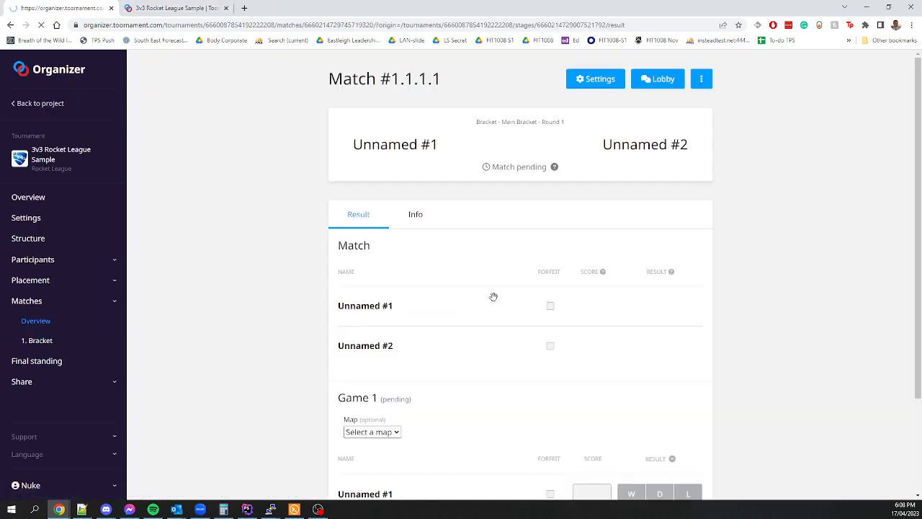
pyautogui.scroll(-3, 555, 328)
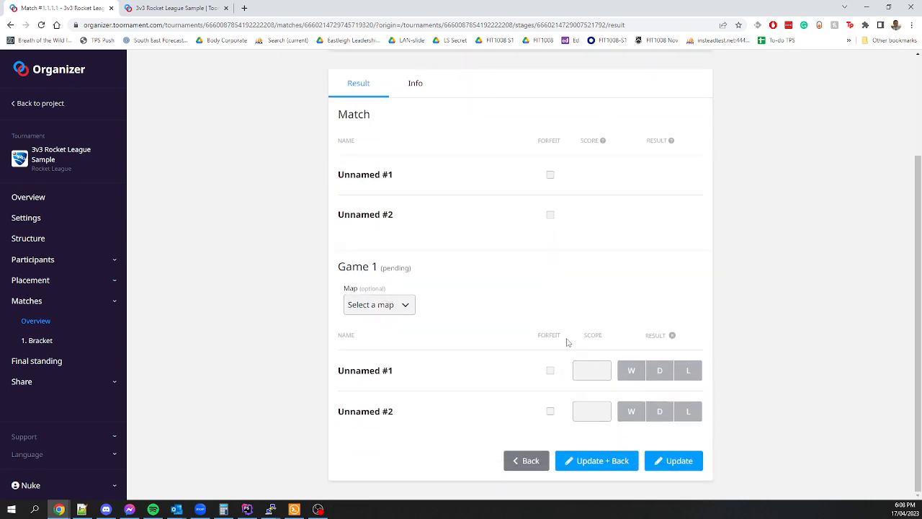
pyautogui.click(632, 372)
pyautogui.click(580, 462)
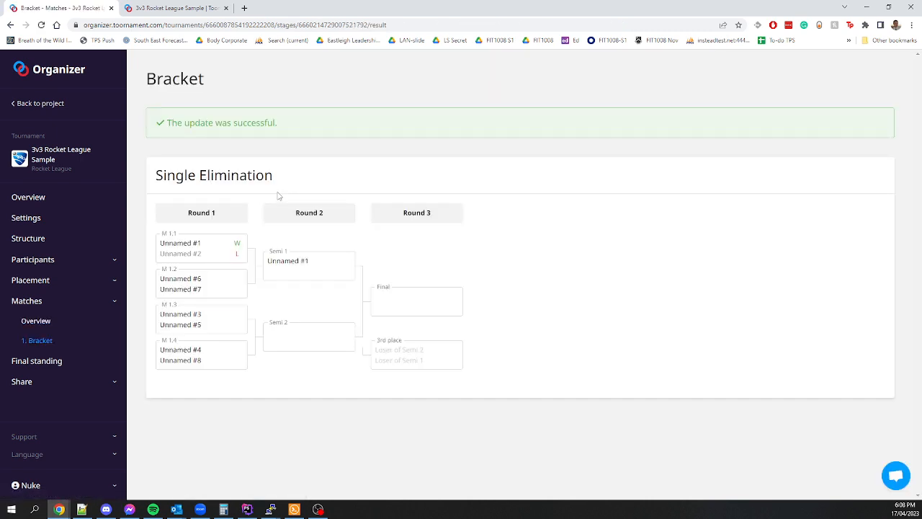
# - Record a Game 1 win for Unnamed #7 over Unnamed #6 in match M 1.2 and save the result
pyautogui.click(241, 282)
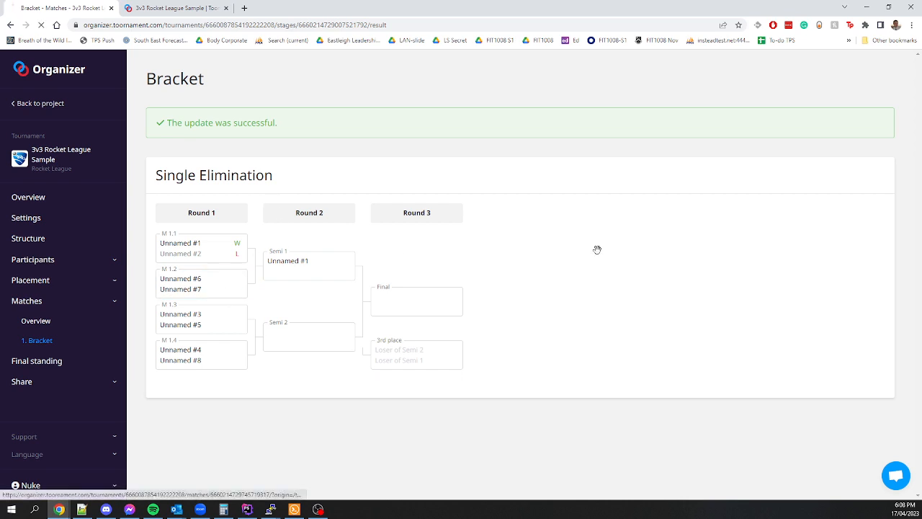
pyautogui.scroll(-3, 466, 319)
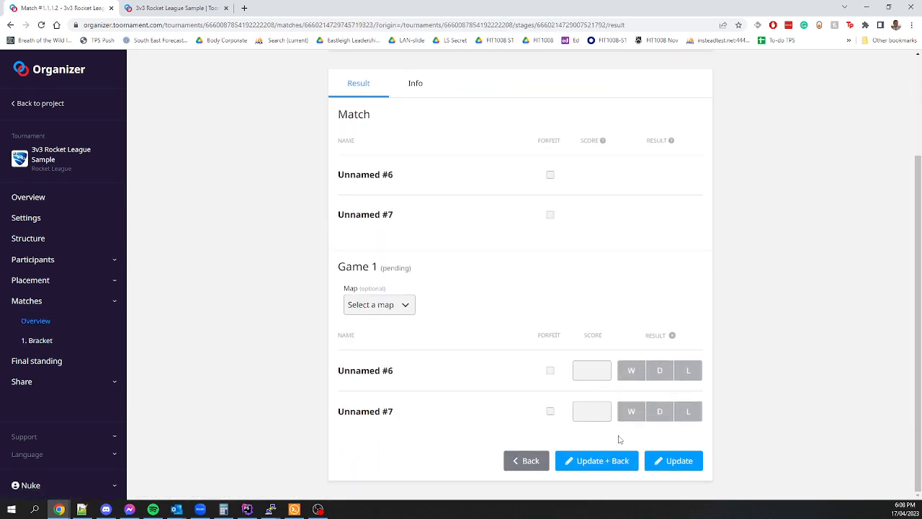
pyautogui.click(627, 412)
pyautogui.click(585, 461)
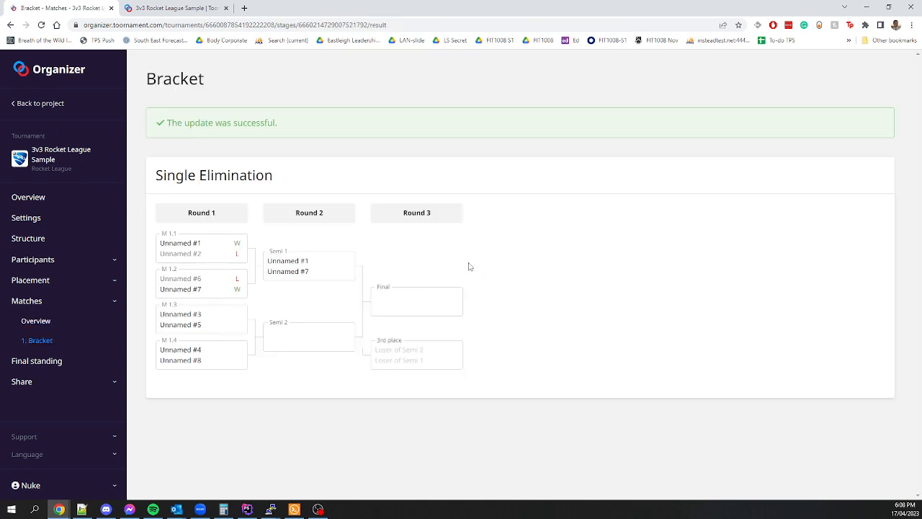
# - Record a Game 1 win for Unnamed #1 over Unnamed #7 in Semi 1 and save the result
pyautogui.click(303, 262)
pyautogui.scroll(-3, 574, 299)
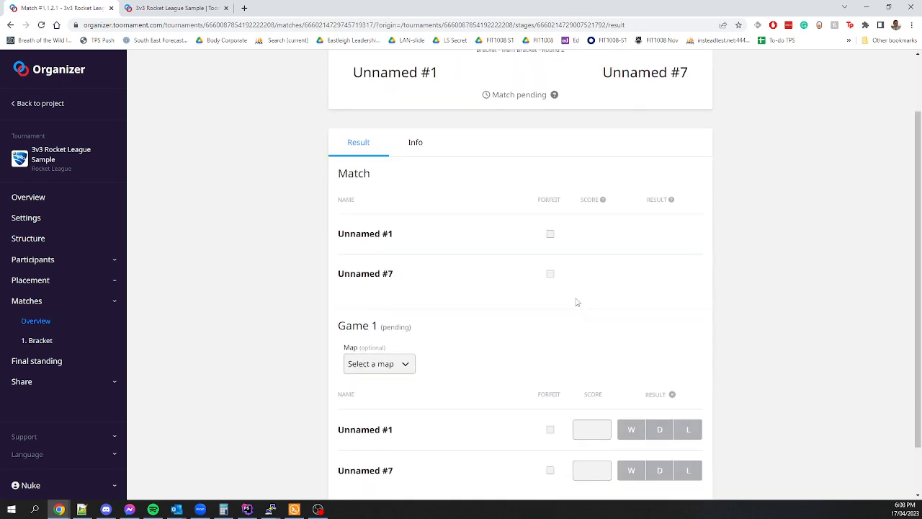
pyautogui.click(631, 374)
pyautogui.click(602, 461)
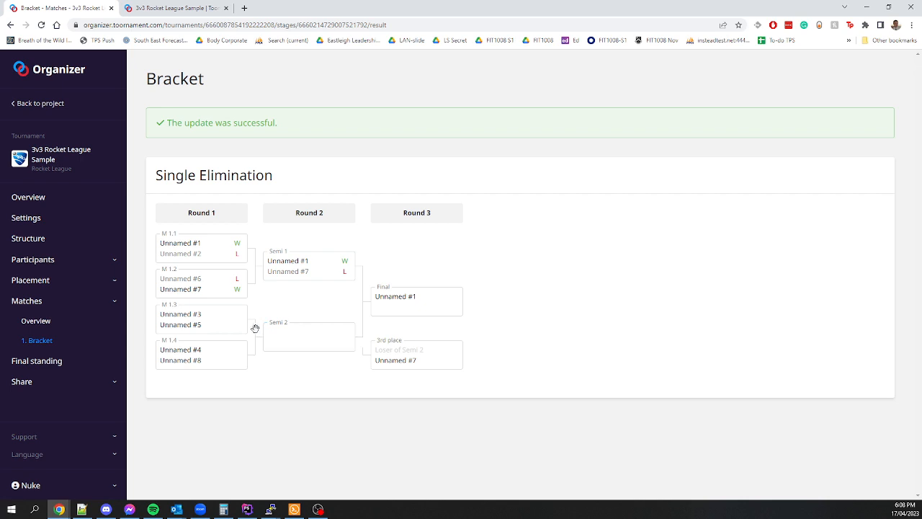
# - Record a Game 1 win for Unnamed #3 over Unnamed #5 in match M 1.3 and save the result
pyautogui.click(255, 329)
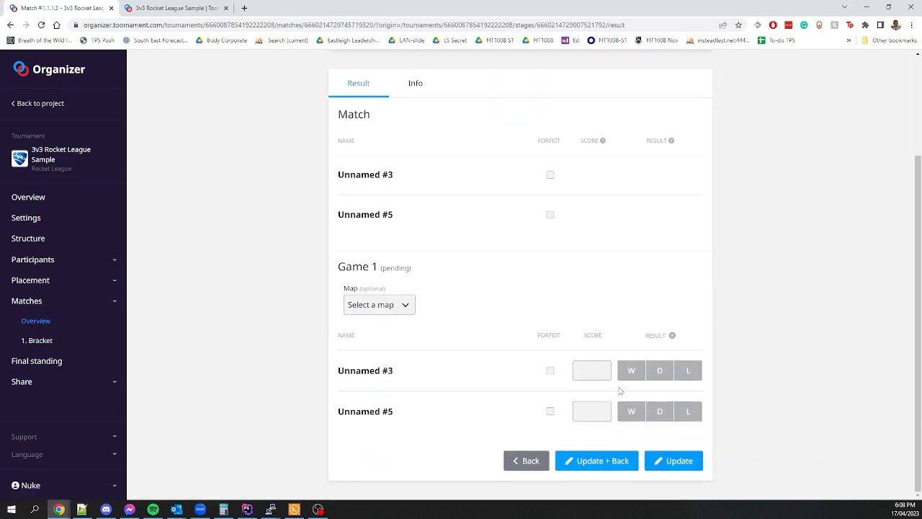
pyautogui.click(630, 376)
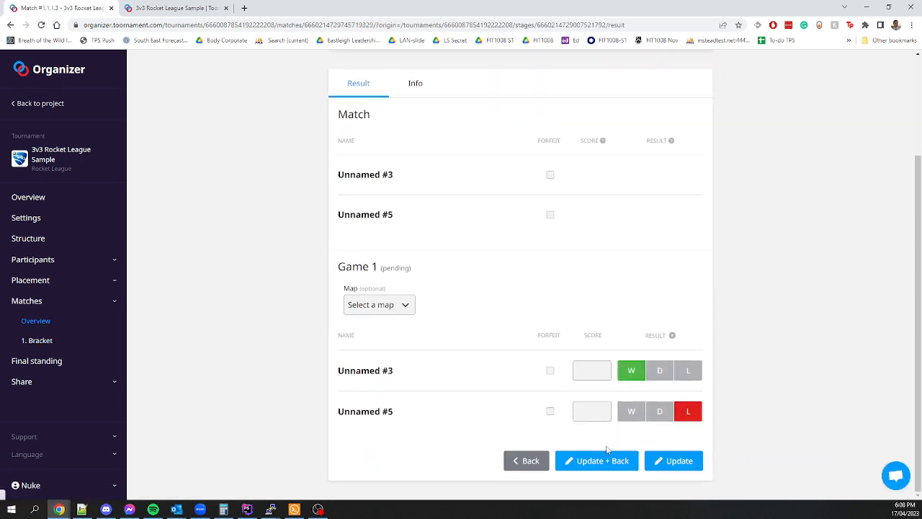
pyautogui.click(605, 459)
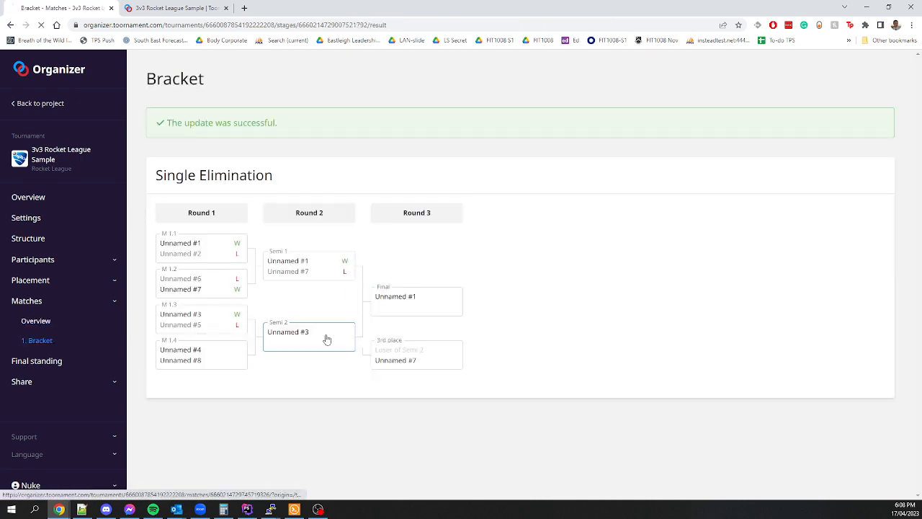
# - Record a Game 1 win for Unnamed #8 over Unnamed #4 in match M 1.4 and save the result
pyautogui.scroll(-3, 603, 414)
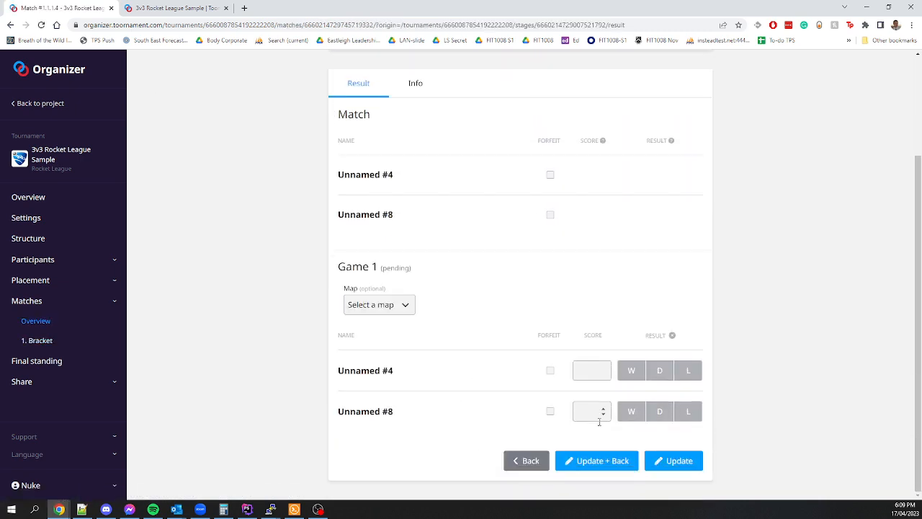
pyautogui.click(657, 371)
pyautogui.click(688, 371)
pyautogui.click(598, 461)
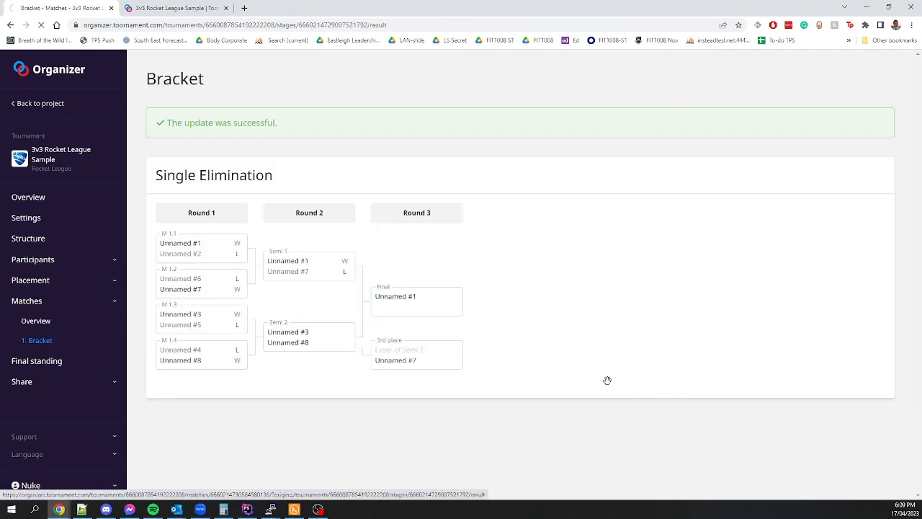
# - Record a Game 1 win for Unnamed #3 over Unnamed #8 in Semi 2 and save the result
pyautogui.click(589, 365)
pyautogui.scroll(-3, 587, 364)
pyautogui.click(631, 371)
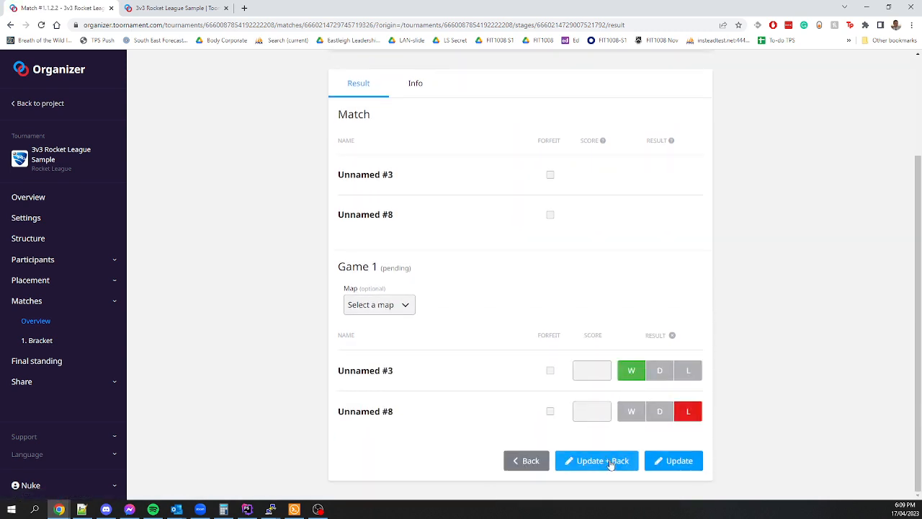
pyautogui.click(602, 460)
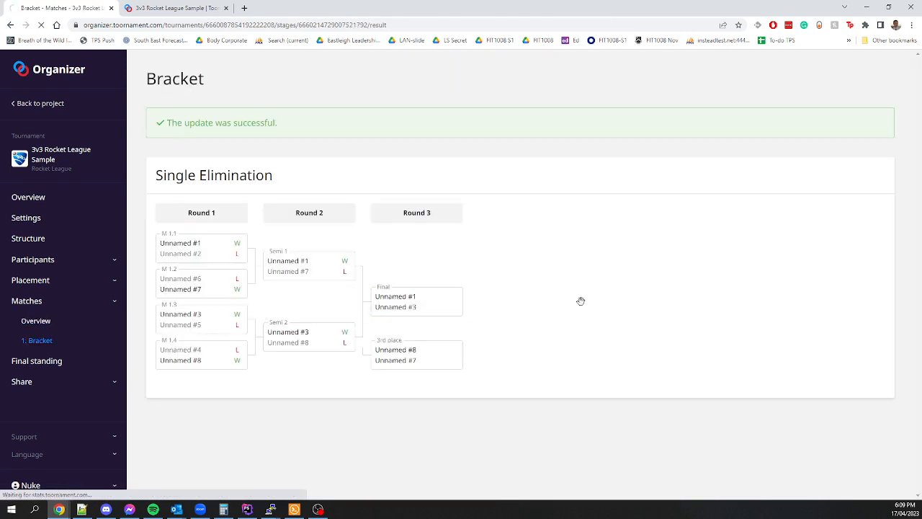
# - Record a Game 1 win for Unnamed #1 over Unnamed #3 in the Final and save the result
pyautogui.click(581, 300)
pyautogui.scroll(-2, 612, 416)
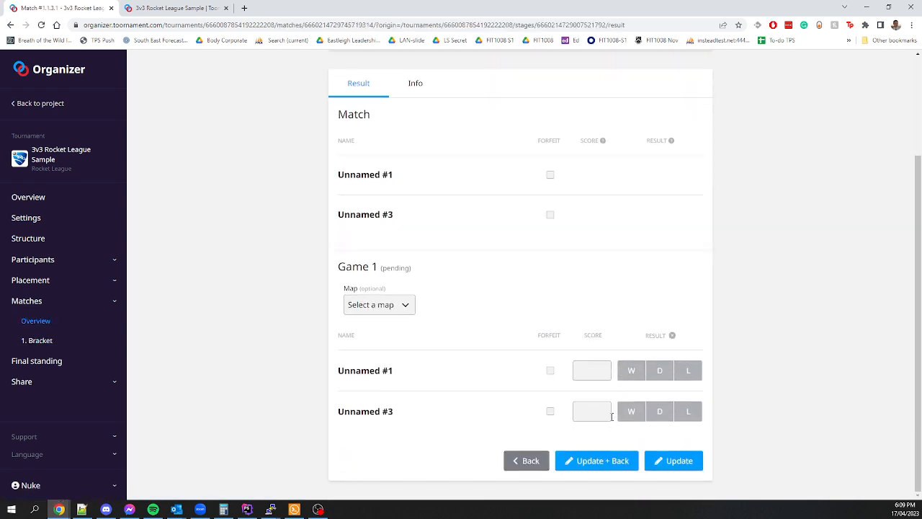
pyautogui.click(632, 370)
pyautogui.click(613, 460)
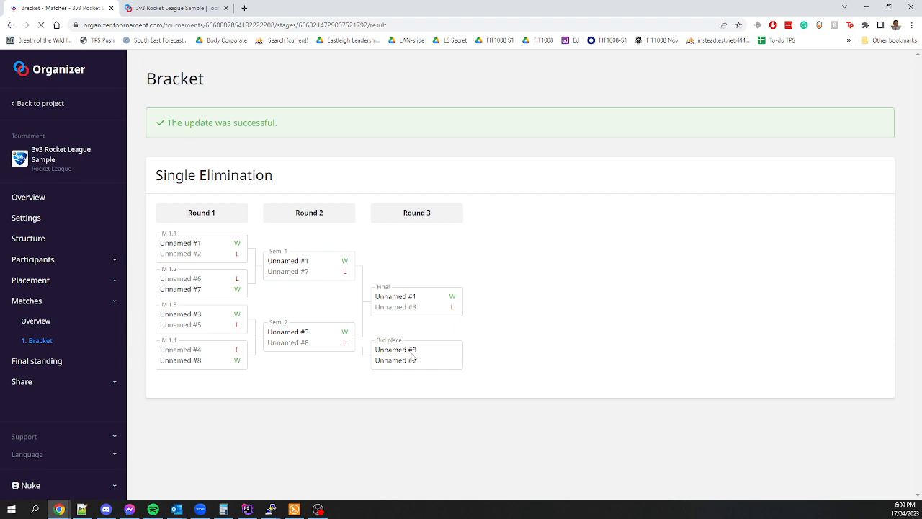
# - Record a Game 1 win for Unnamed #8 over Unnamed #7 in the 3rd place match and save the result
pyautogui.click(401, 358)
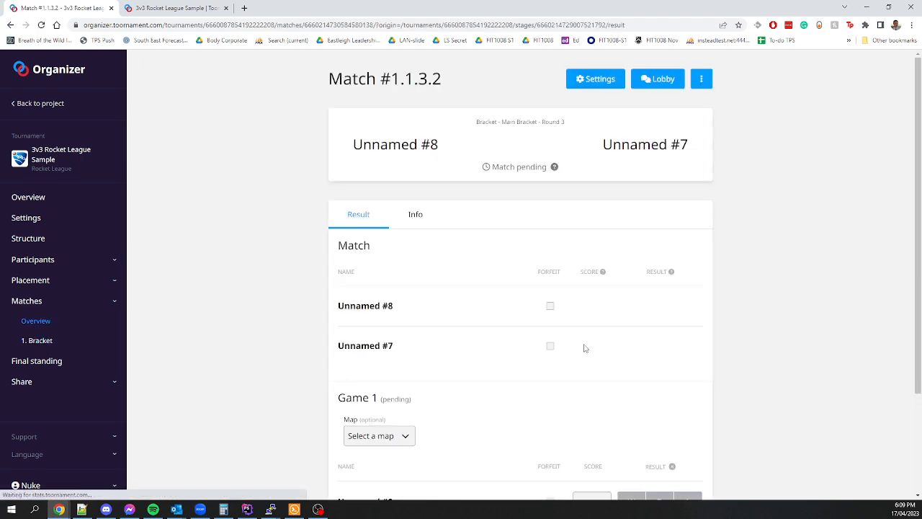
pyautogui.scroll(-3, 583, 346)
pyautogui.click(631, 371)
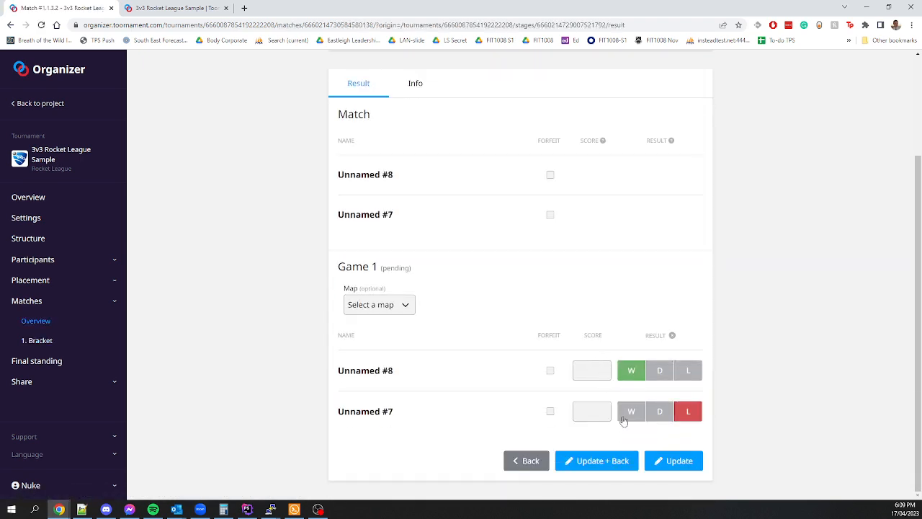
pyautogui.click(602, 461)
pyautogui.scroll(1, 475, 210)
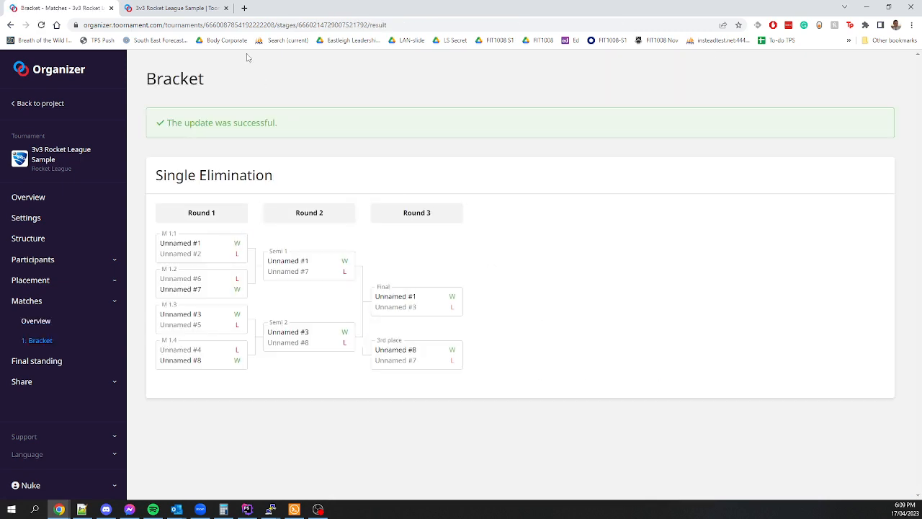
# - Reload the public tournament page and check the displayed winner and the bracket results
pyautogui.click(186, 7)
pyautogui.press('F5')
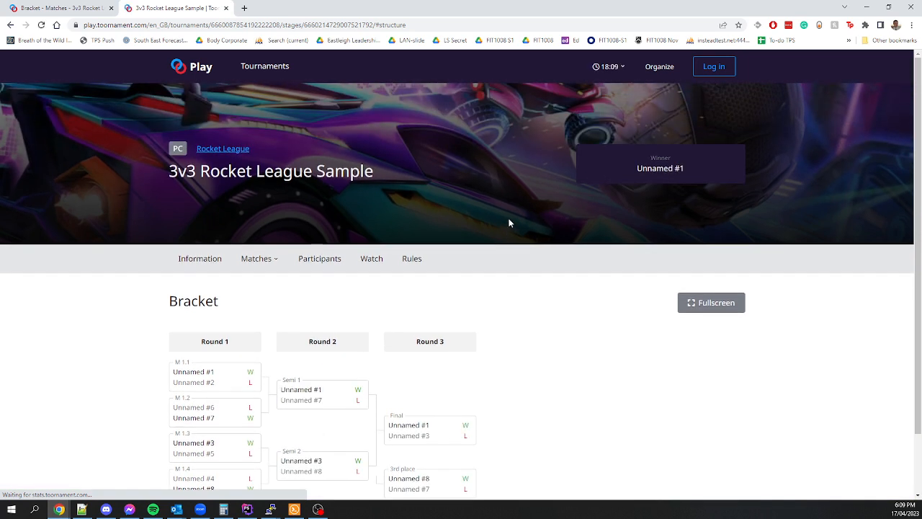
pyautogui.doubleClick(651, 168)
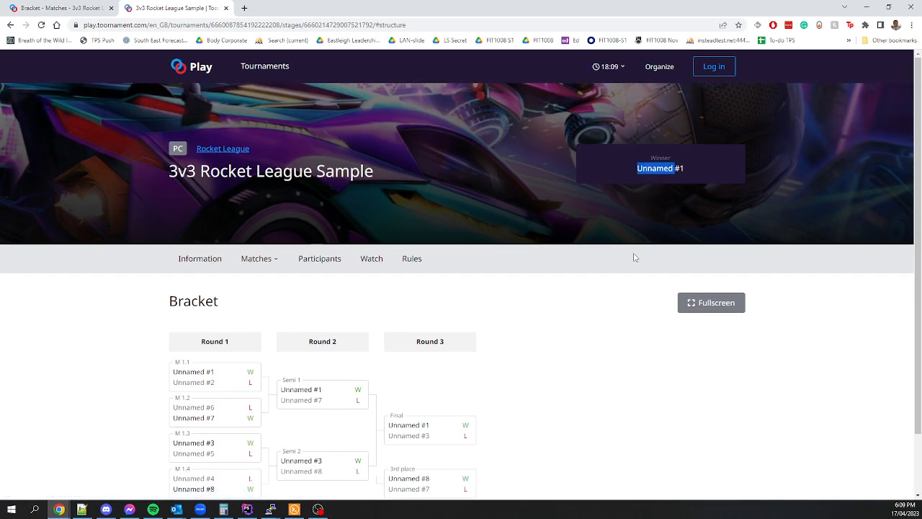
pyautogui.tripleClick(647, 171)
pyautogui.scroll(-1, 624, 272)
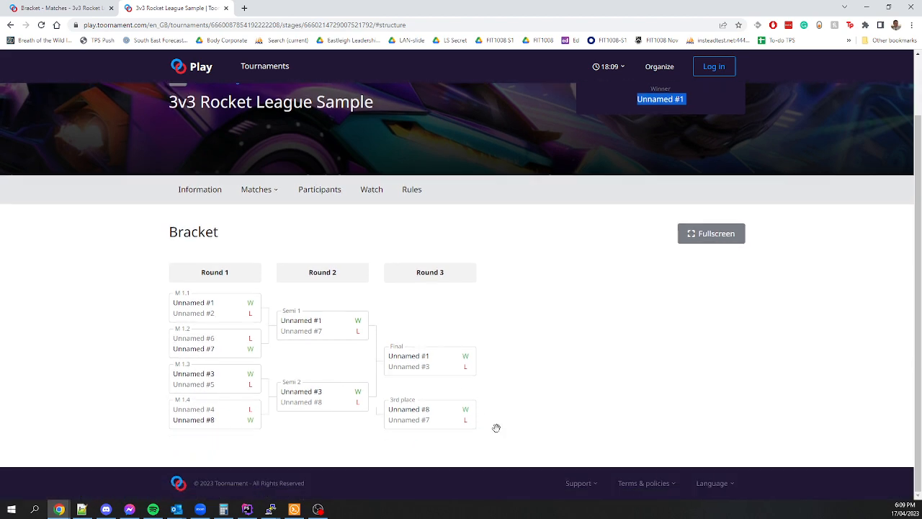
pyautogui.scroll(1, 634, 345)
pyautogui.click(552, 228)
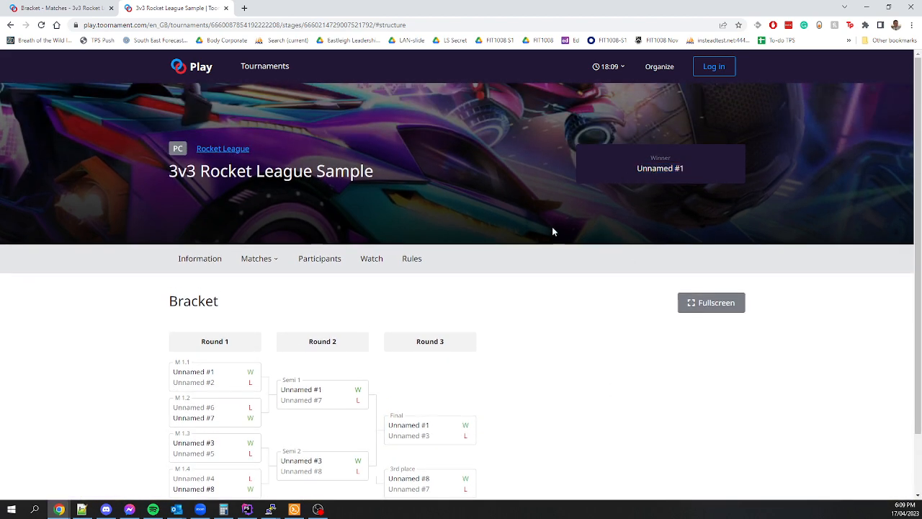
# - Back in the organizer, add Unnamed #1 at rank 1 to the final standing and save the standing
pyautogui.click(58, 7)
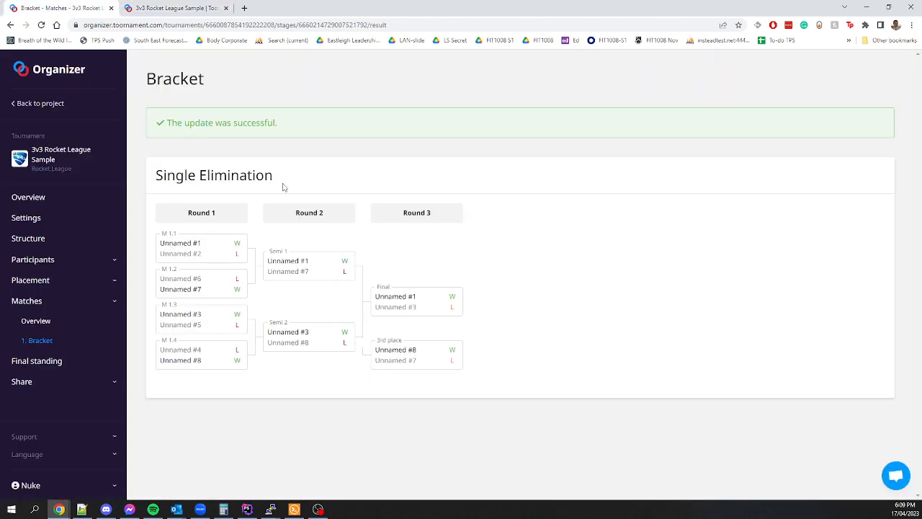
pyautogui.click(62, 363)
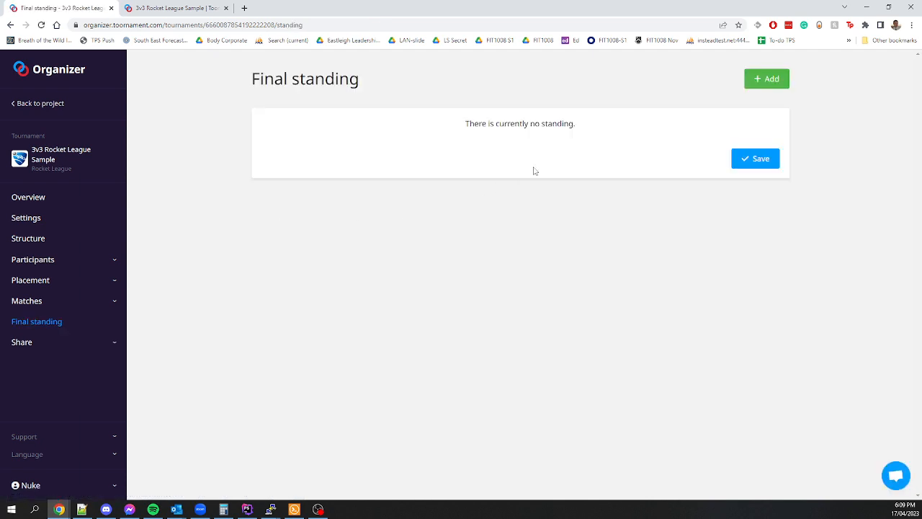
pyautogui.click(765, 79)
pyautogui.click(432, 276)
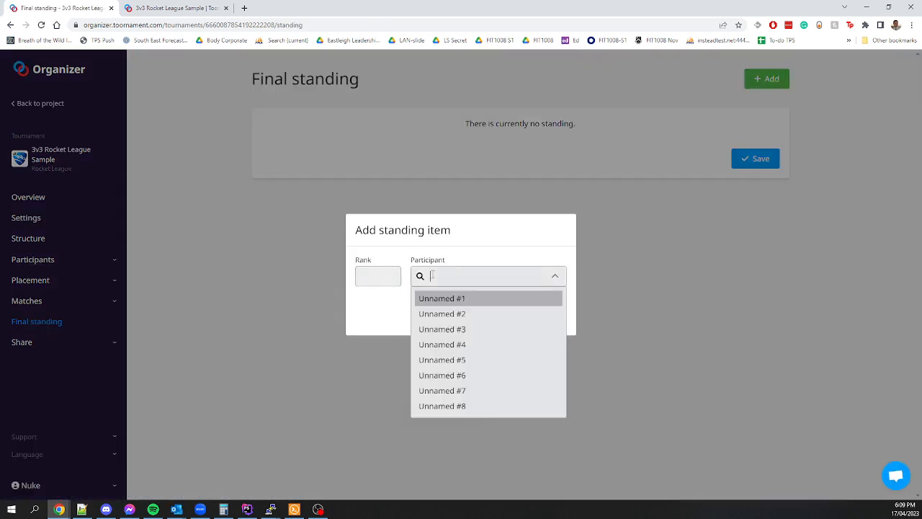
pyautogui.click(358, 274)
pyautogui.click(432, 276)
pyautogui.click(472, 302)
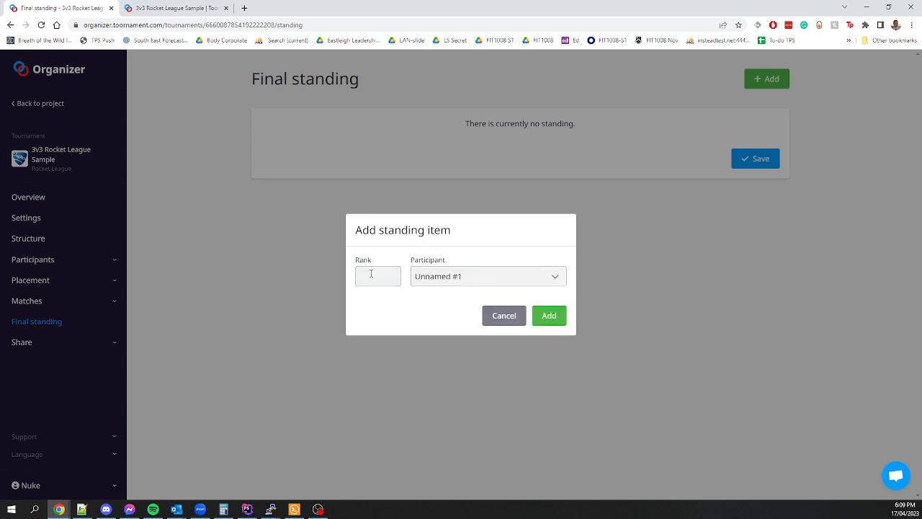
pyautogui.click(371, 274)
pyautogui.write('1')
pyautogui.click(552, 318)
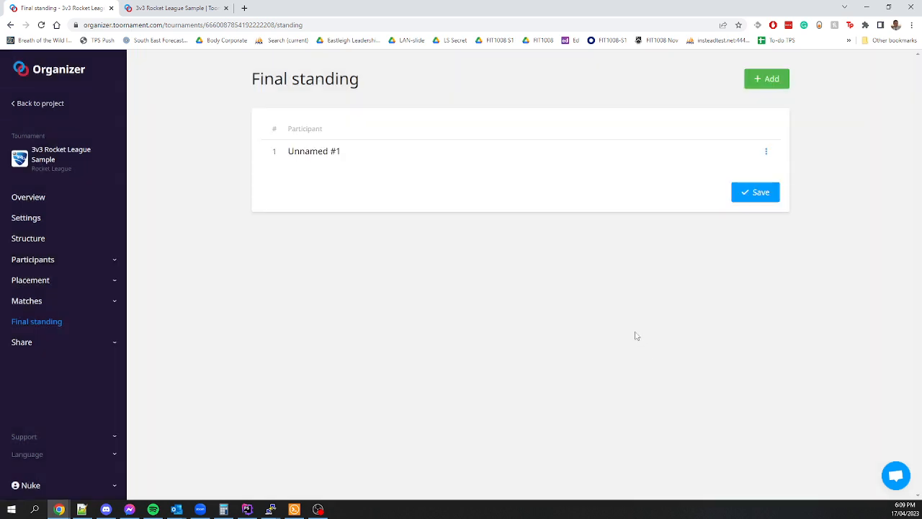
pyautogui.click(765, 195)
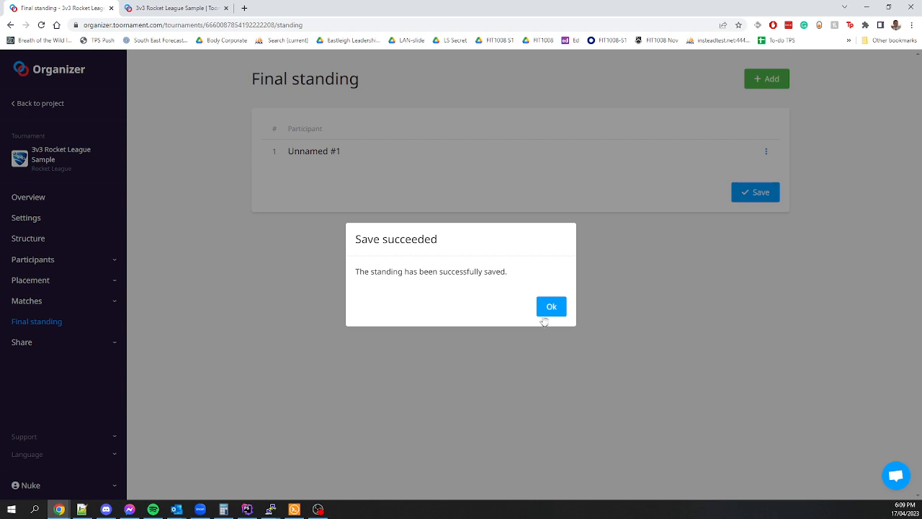
pyautogui.click(549, 312)
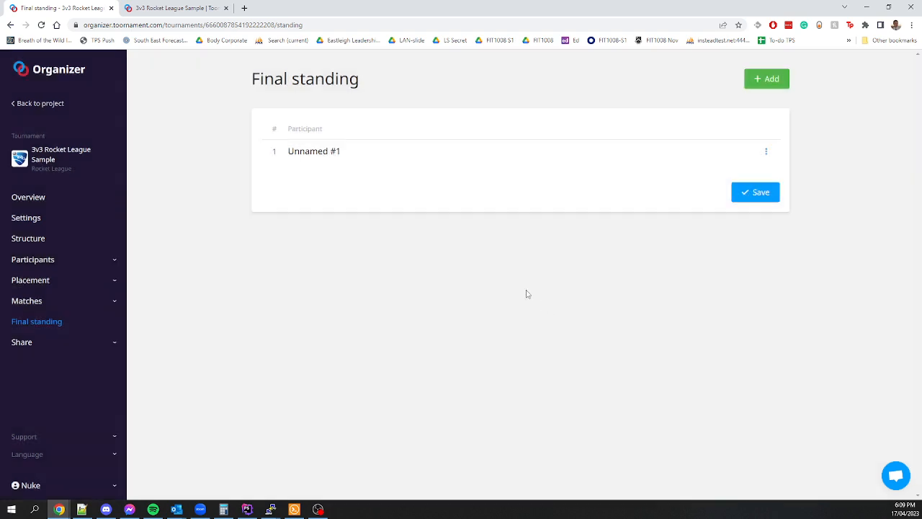
# - Look over the categories of the tournament's settings
pyautogui.click(50, 225)
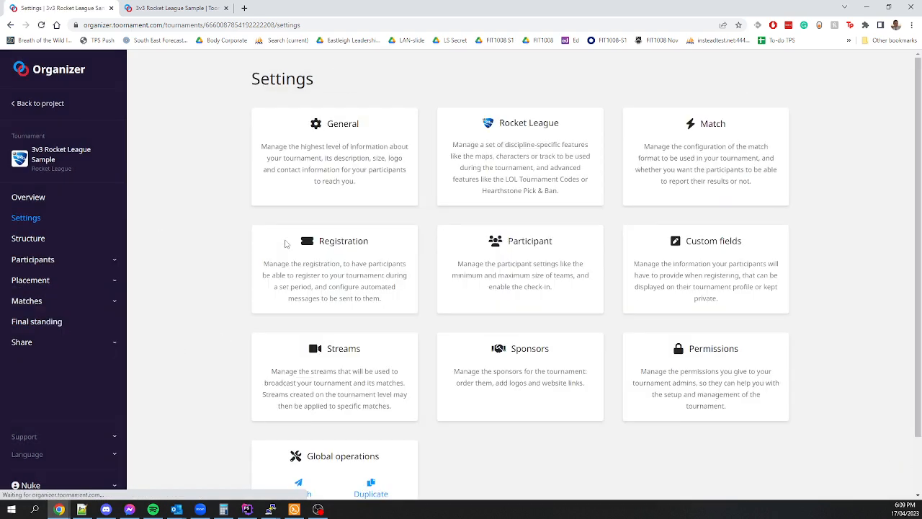
pyautogui.scroll(-1, 312, 191)
pyautogui.scroll(1, 312, 191)
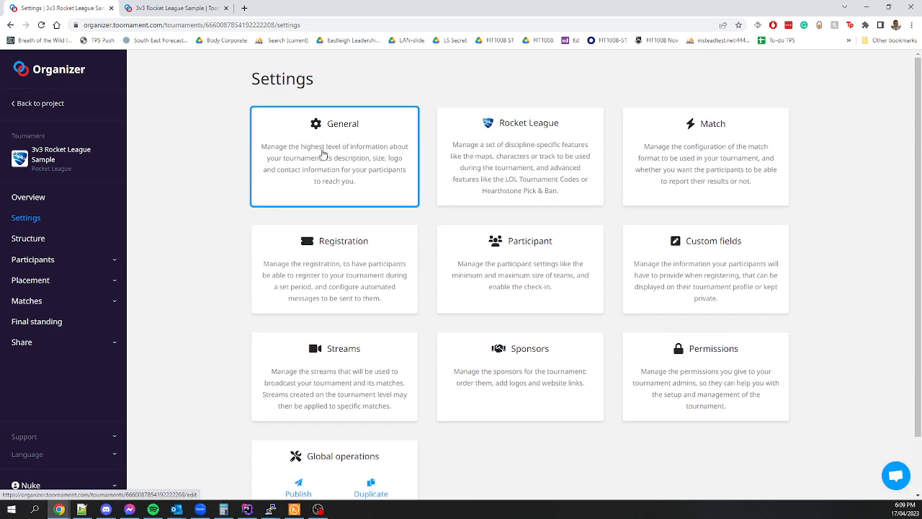
# - Check the tournament's completion status on its overview and reload the public bracket page
pyautogui.click(35, 198)
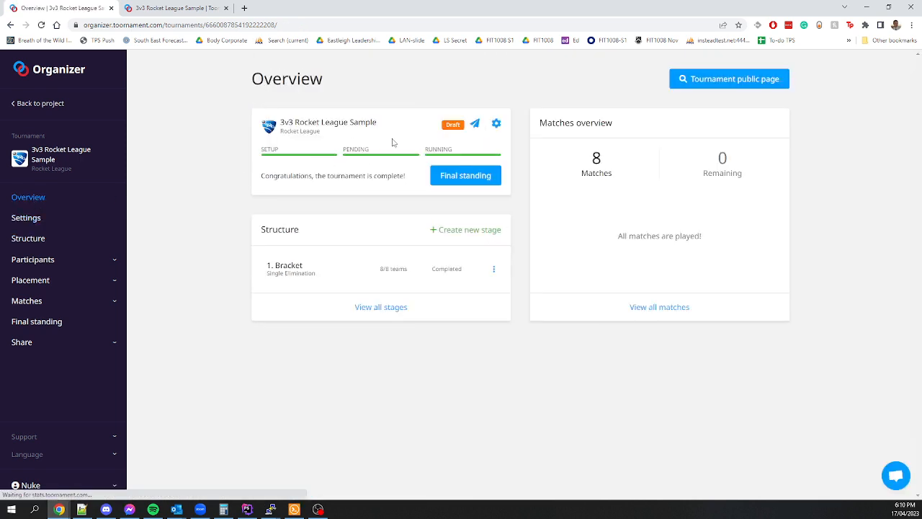
pyautogui.moveTo(274, 175); pyautogui.dragTo(409, 183)
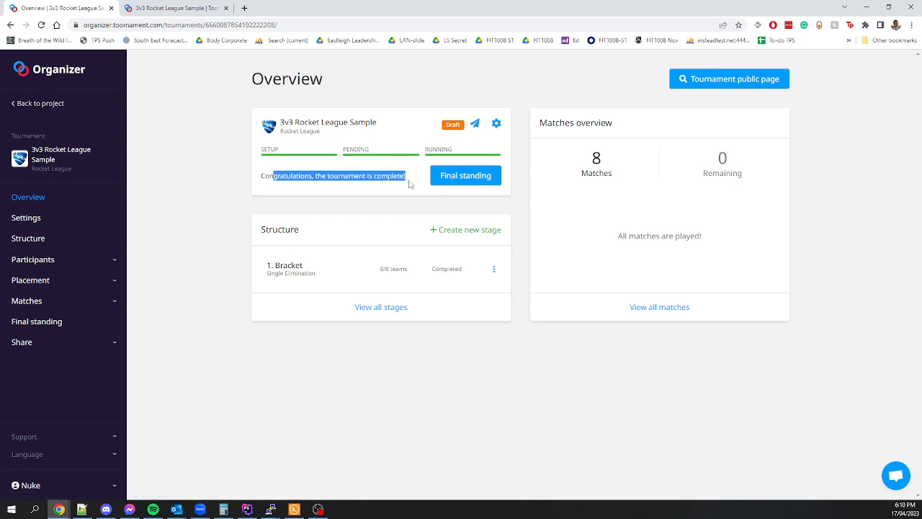
pyautogui.click(377, 209)
pyautogui.click(199, 11)
pyautogui.press('F5')
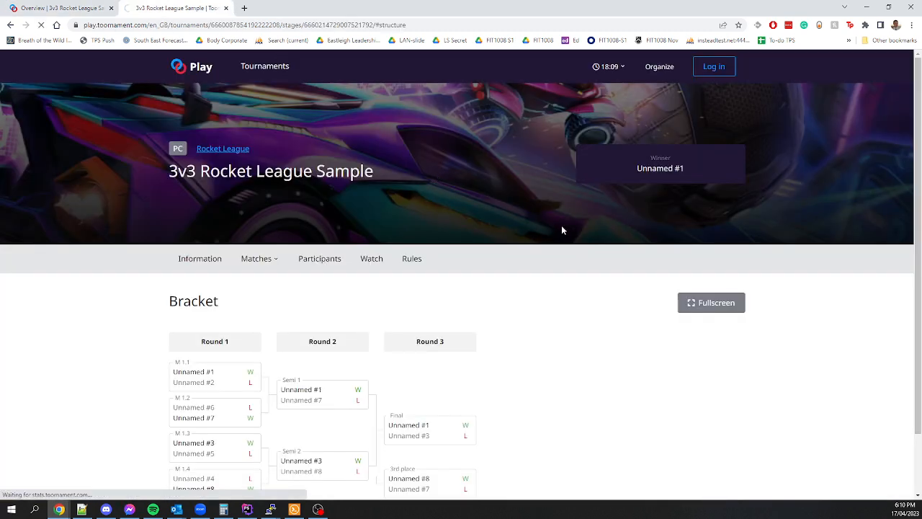